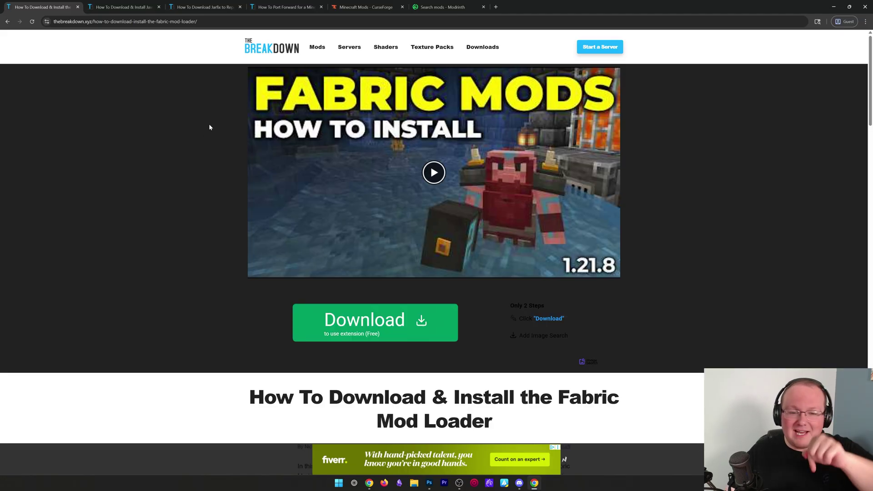
# Step: Download fabric-installer-1.1.0.exe for Windows from the Fabric site and save it to Downloads
pyautogui.scroll(-5, 209, 128)
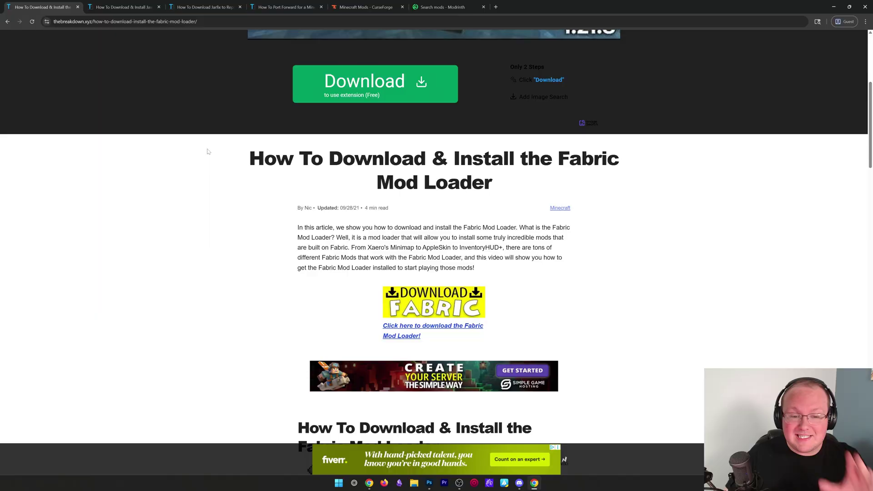
pyautogui.scroll(-1, 208, 152)
pyautogui.scroll(-1, 437, 199)
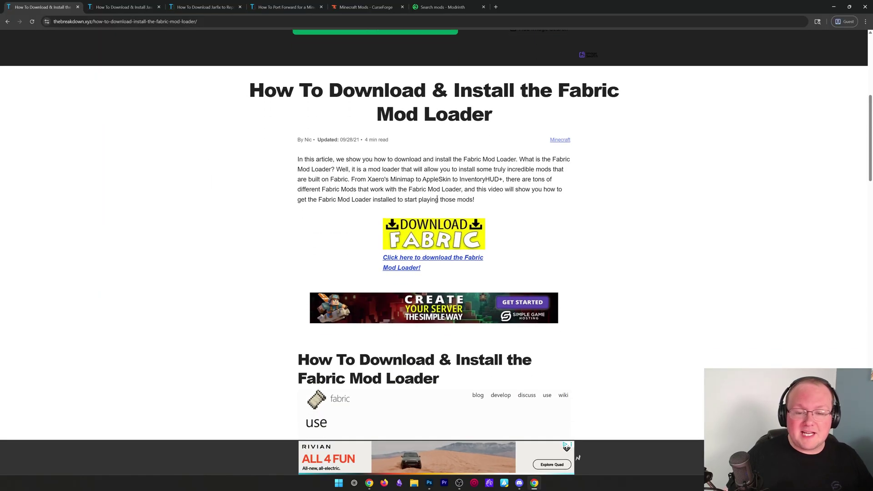
pyautogui.click(444, 225)
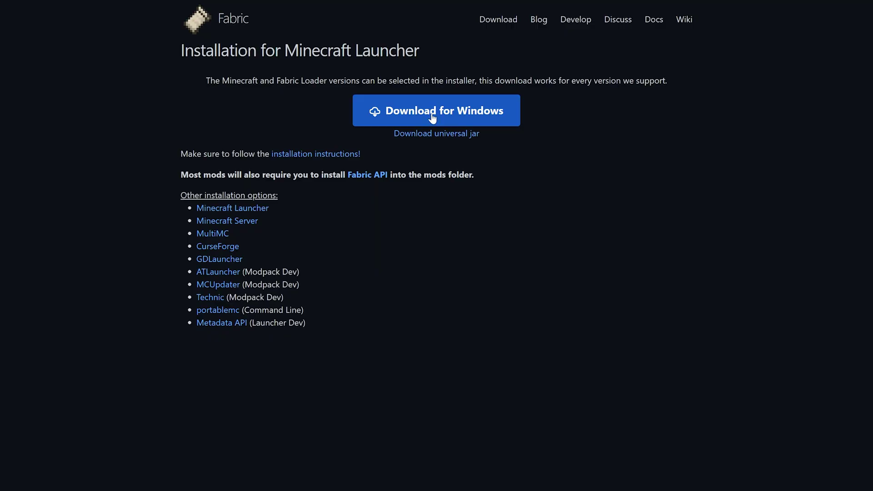
pyautogui.click(462, 118)
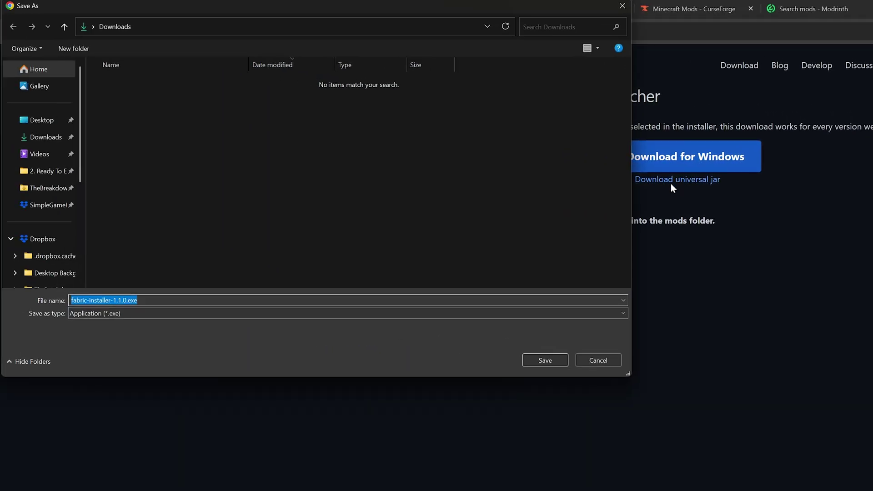
pyautogui.click(552, 355)
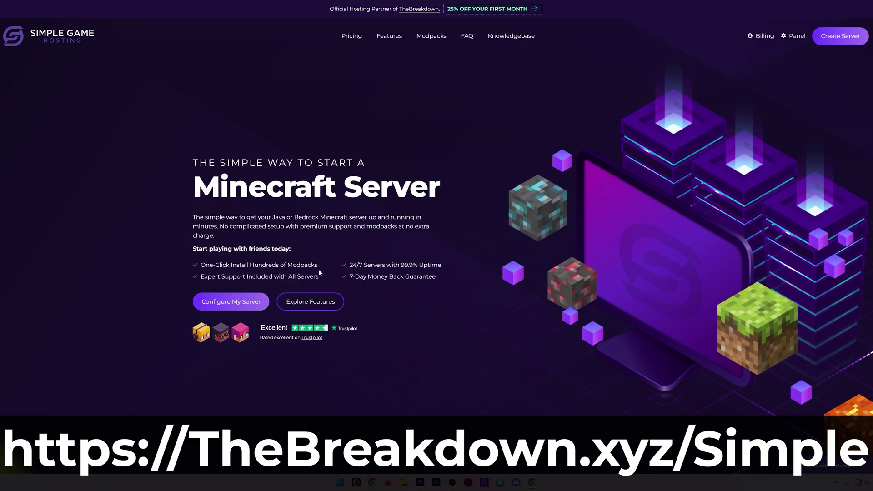
pyautogui.scroll(-1, 317, 277)
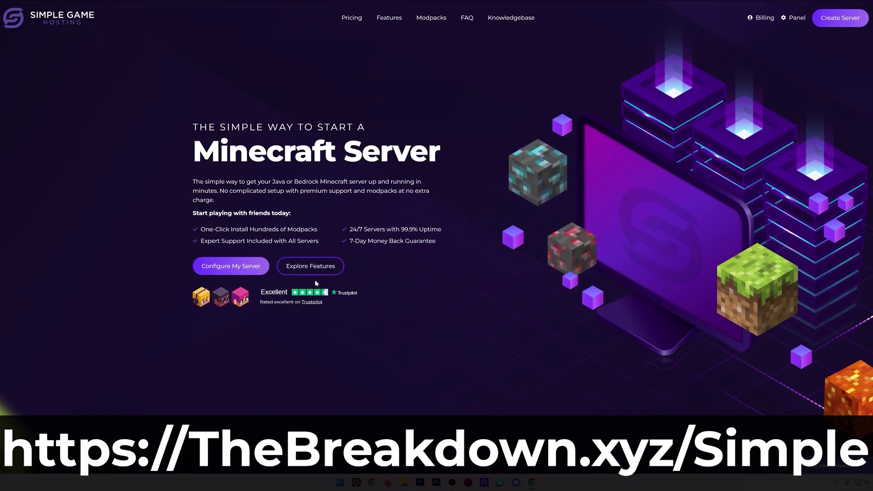
pyautogui.scroll(-5, 315, 280)
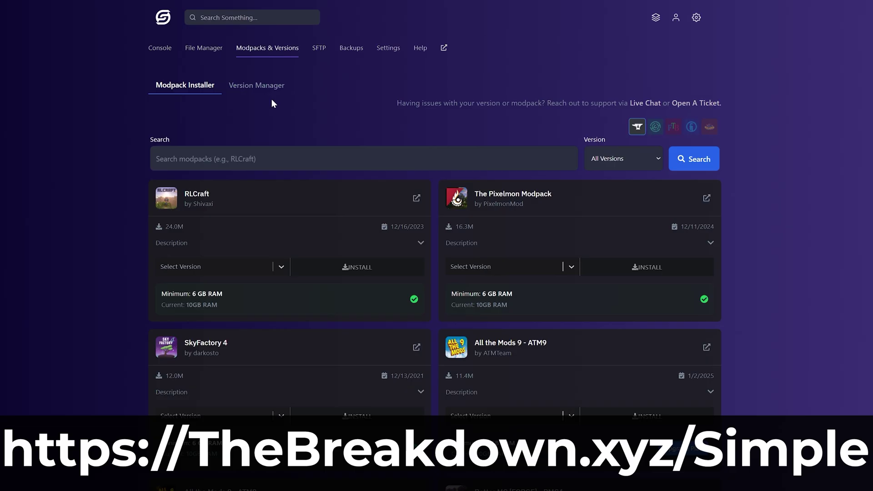
pyautogui.click(656, 127)
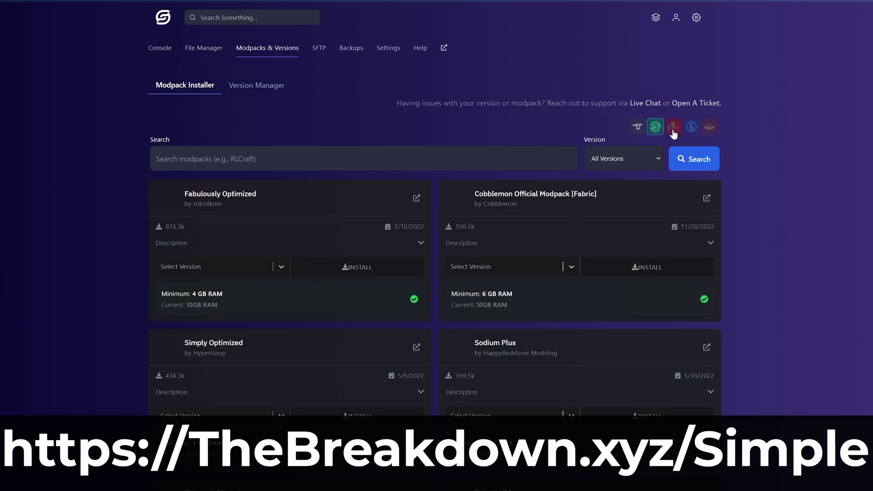
pyautogui.click(673, 130)
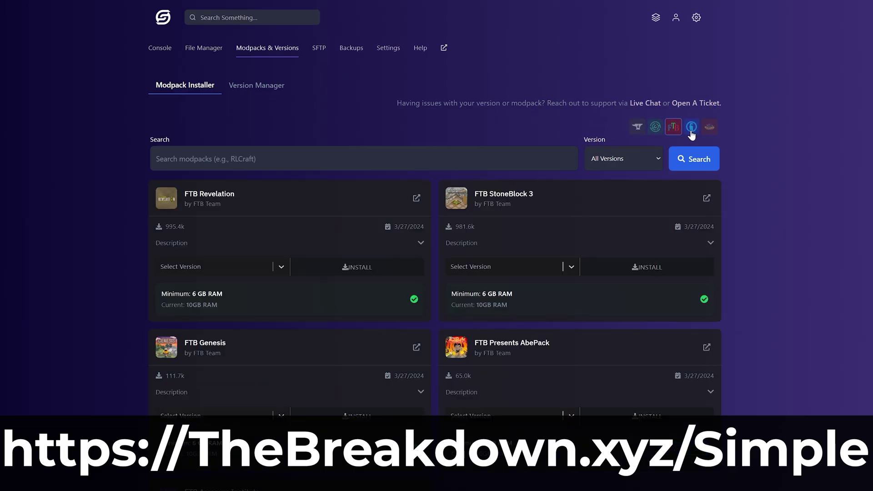
pyautogui.click(691, 131)
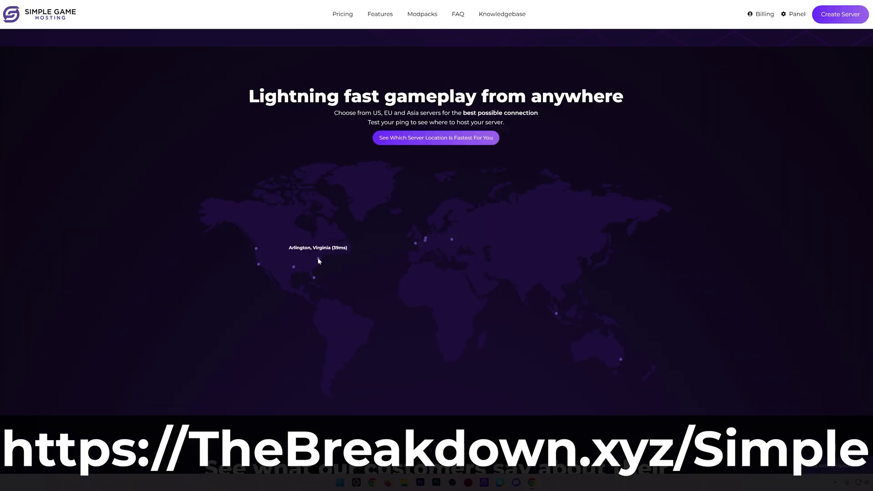
pyautogui.moveTo(314, 280)
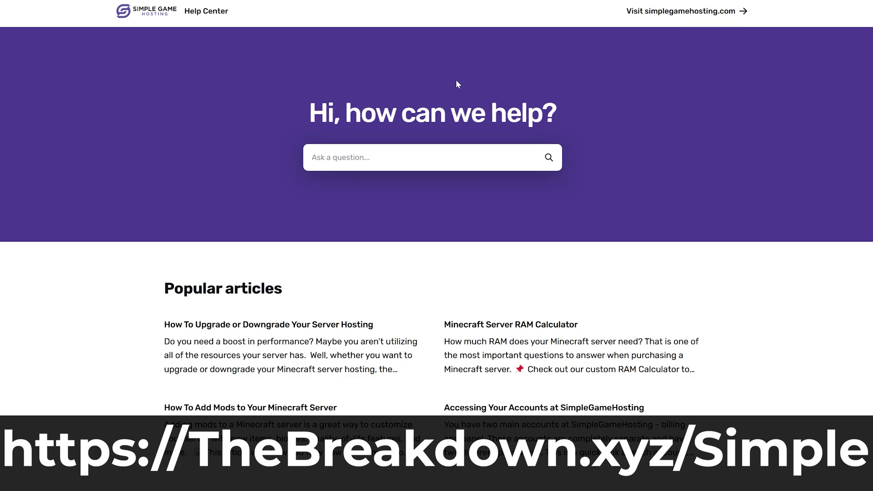
pyautogui.scroll(-5, 78, 349)
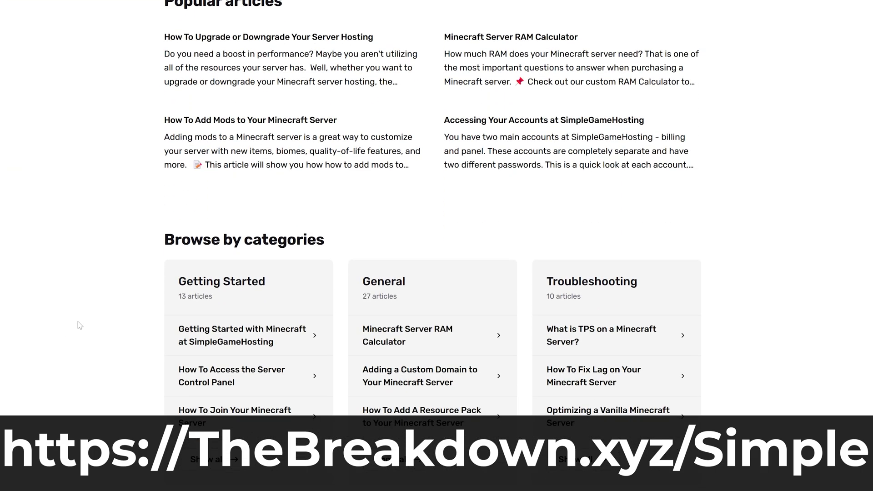
pyautogui.scroll(5, 78, 321)
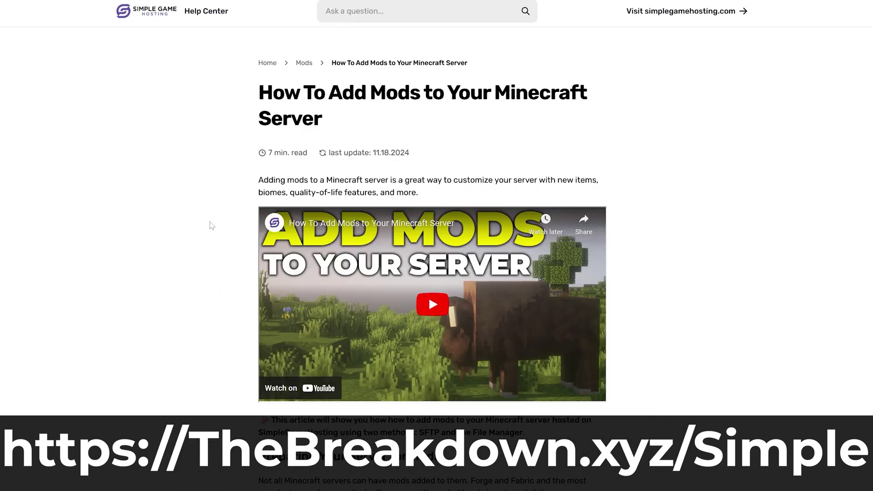
pyautogui.scroll(-1, 211, 224)
pyautogui.scroll(-20, 211, 225)
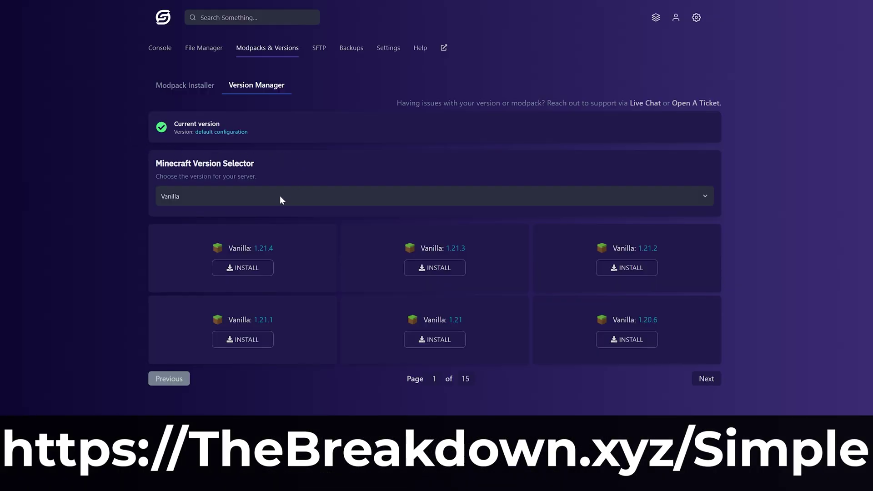
pyautogui.click(280, 196)
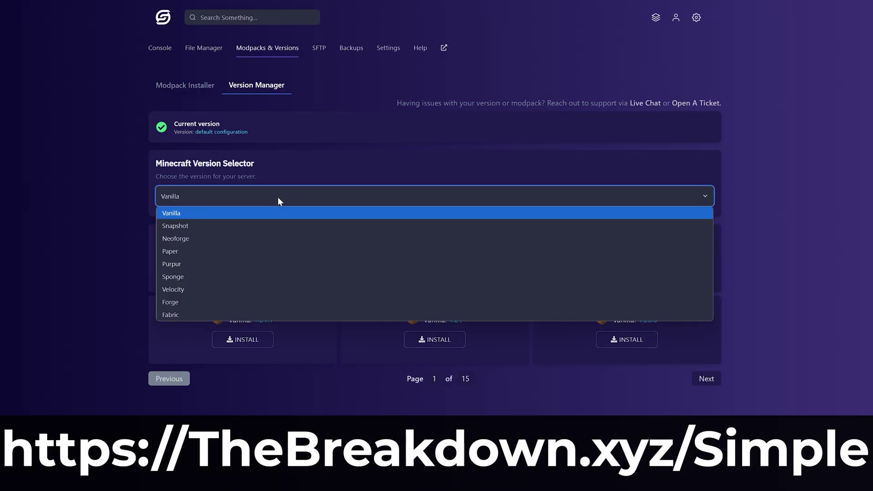
pyautogui.click(279, 298)
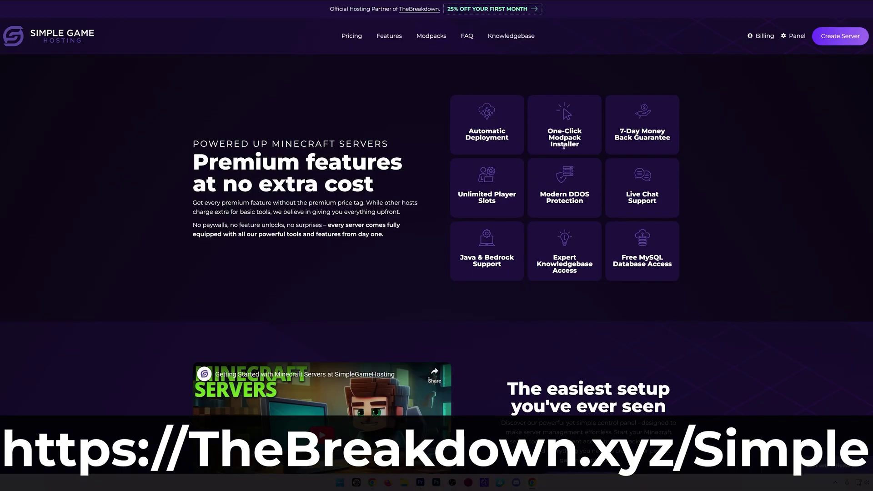
pyautogui.scroll(-10, 564, 145)
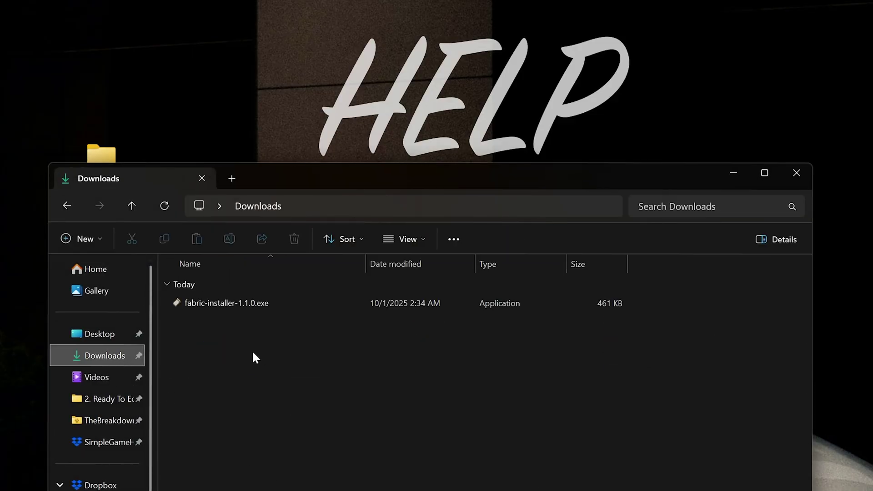
# Step: Run the installer and install Fabric Loader 0.17.2 for Minecraft 1.21.9 on the client, then switch to server setup
pyautogui.doubleClick(262, 308)
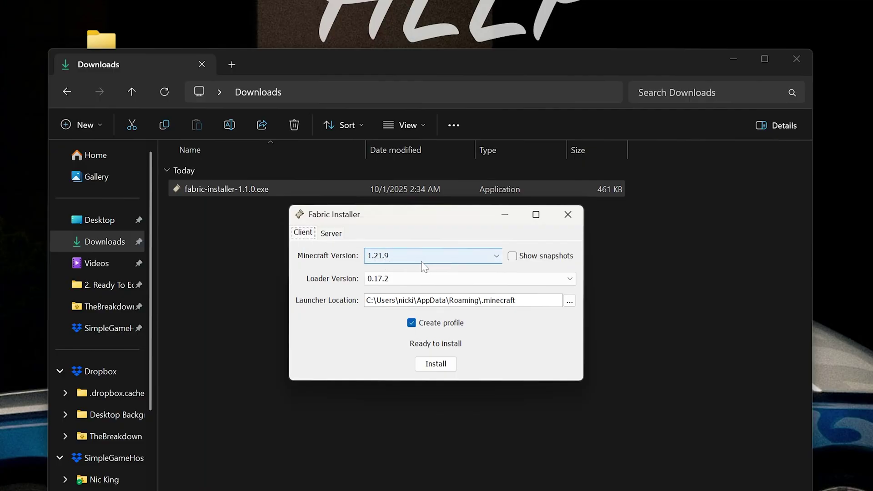
pyautogui.click(435, 364)
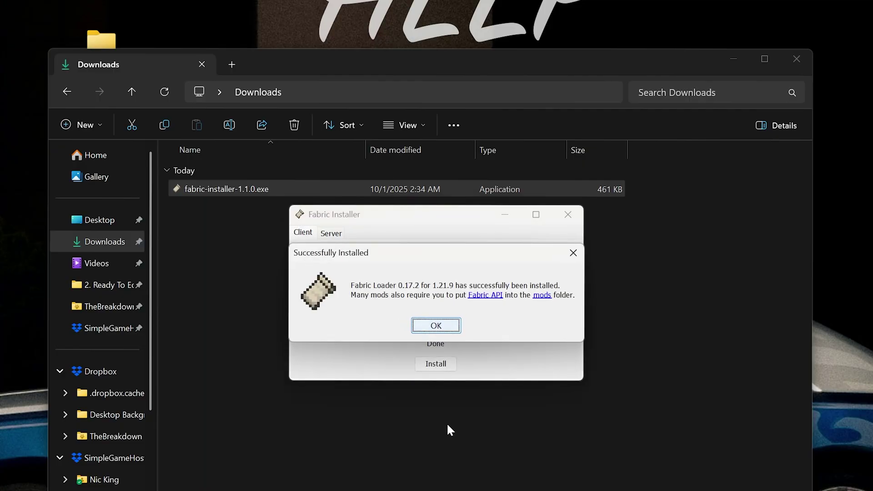
pyautogui.click(448, 325)
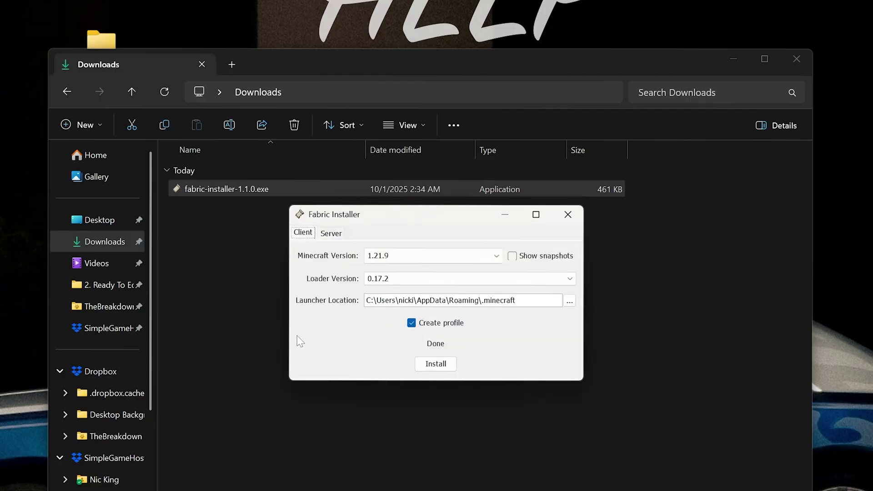
pyautogui.click(332, 237)
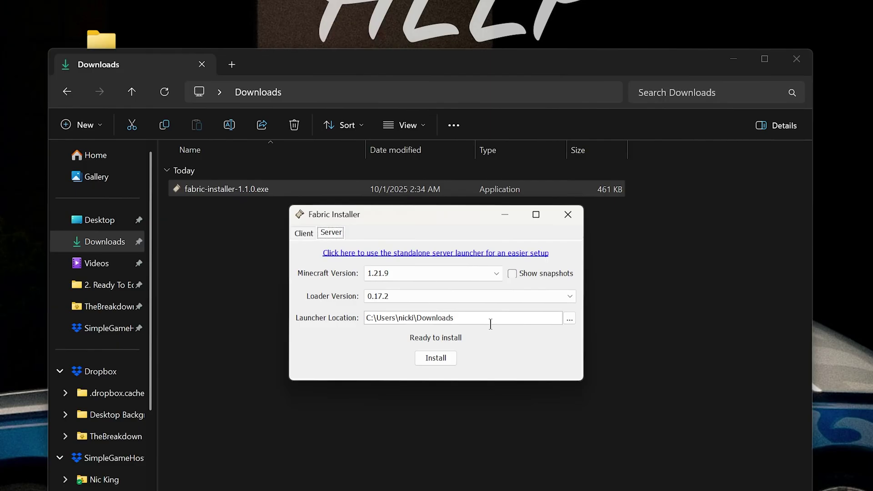
# Step: Install the Fabric server into the Desktop 'Fabric 1.21.9 Server' folder with the server jar and launch scripts
pyautogui.click(569, 319)
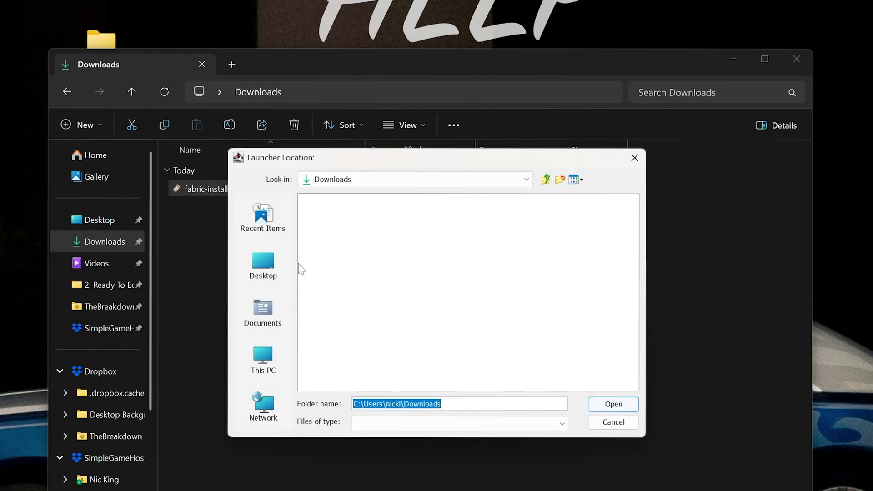
pyautogui.click(274, 253)
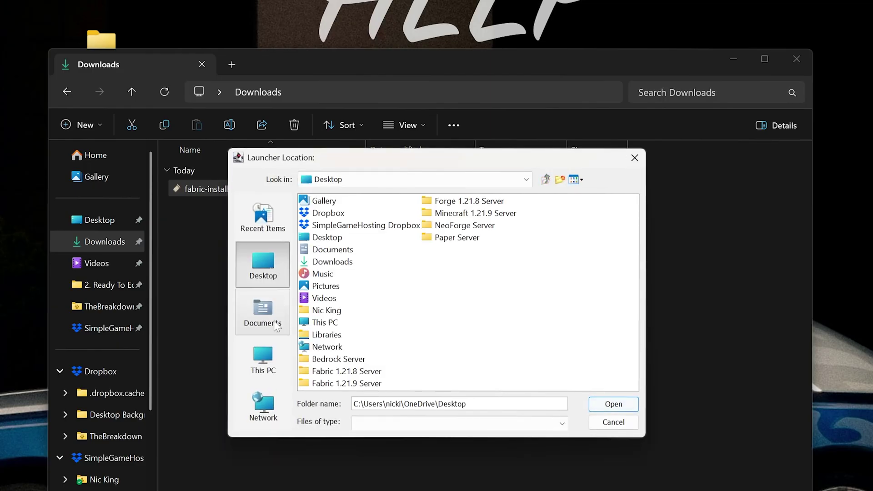
pyautogui.click(318, 384)
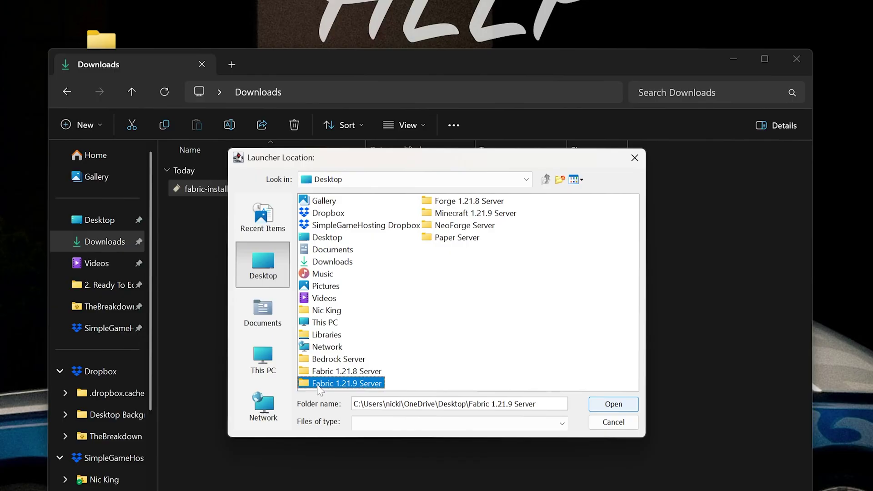
pyautogui.click(612, 403)
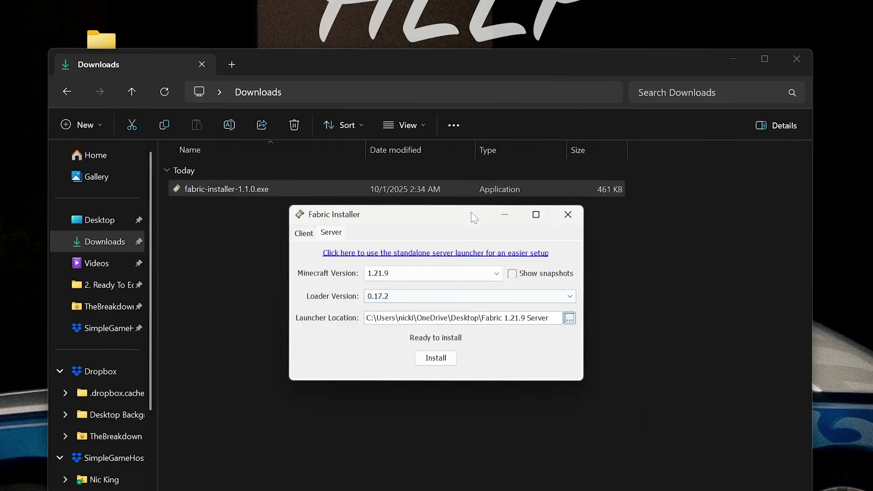
pyautogui.click(433, 361)
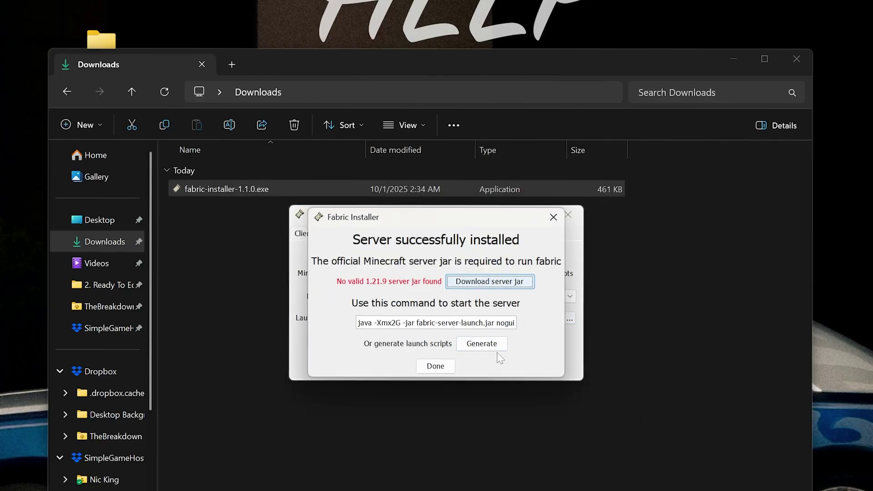
pyautogui.click(490, 282)
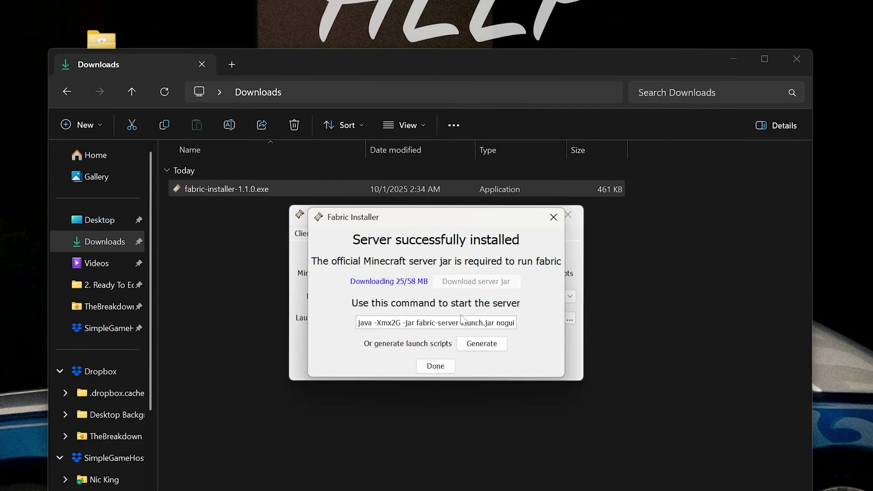
pyautogui.click(480, 344)
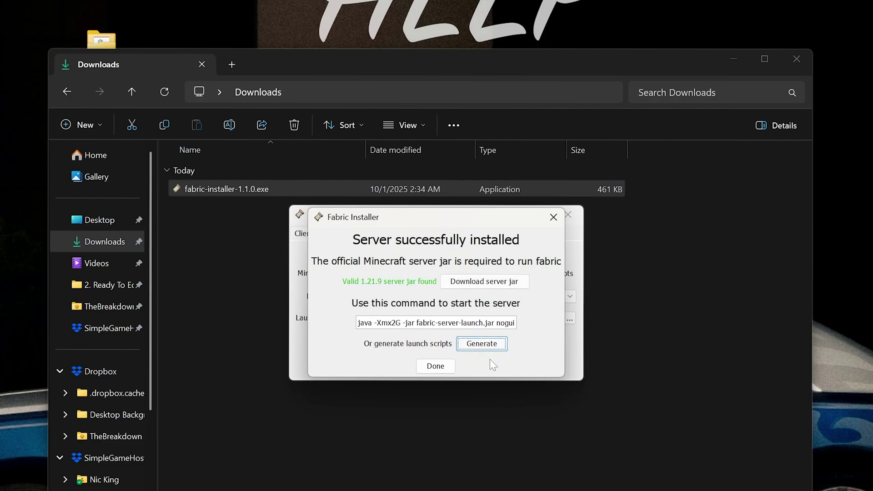
# Step: Close the Fabric Installer and delete fabric-installer-1.1.0.exe from Downloads
pyautogui.click(450, 366)
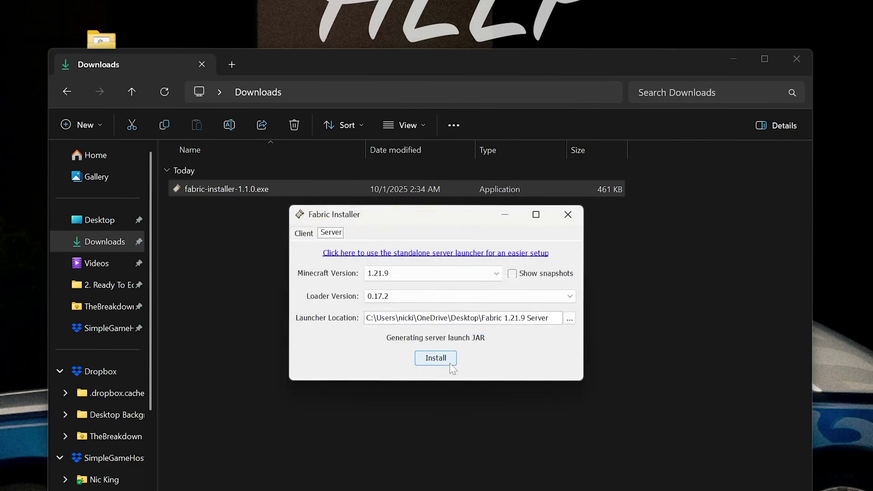
pyautogui.click(568, 214)
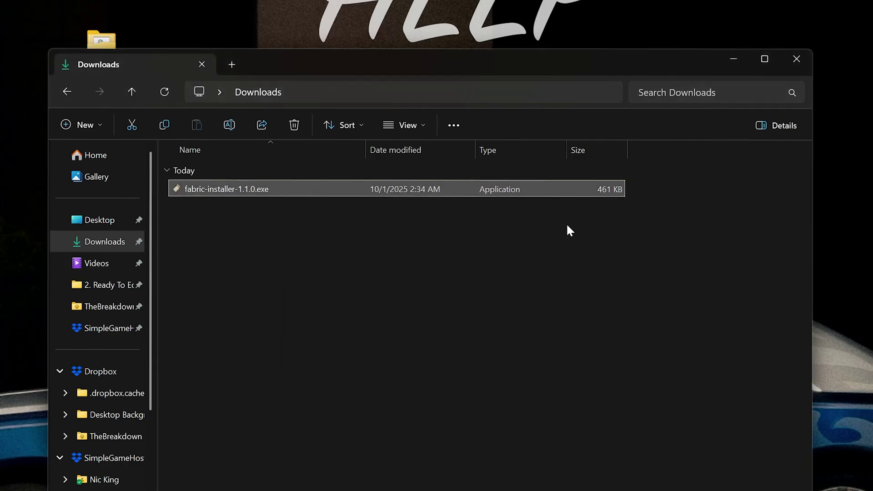
pyautogui.click(291, 133)
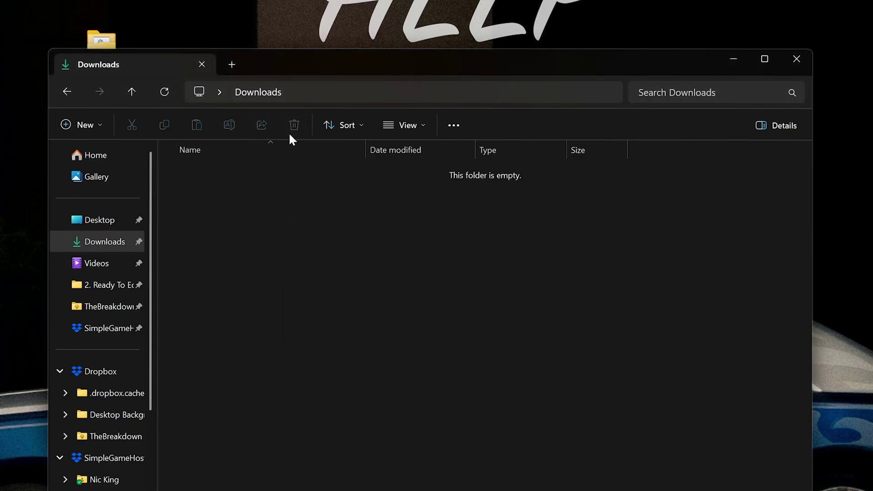
# Step: Open the Fabric 1.21.9 Server folder and run start.bat for its first launch
pyautogui.click(796, 59)
pyautogui.doubleClick(98, 66)
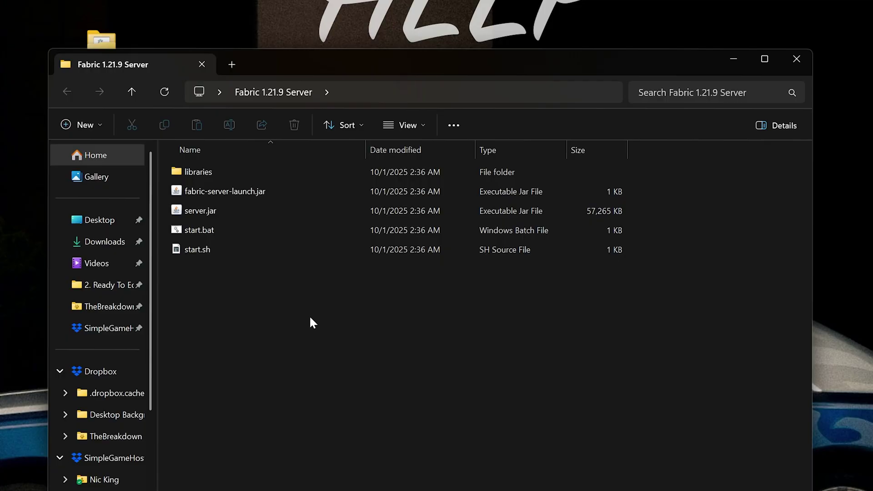
pyautogui.click(241, 236)
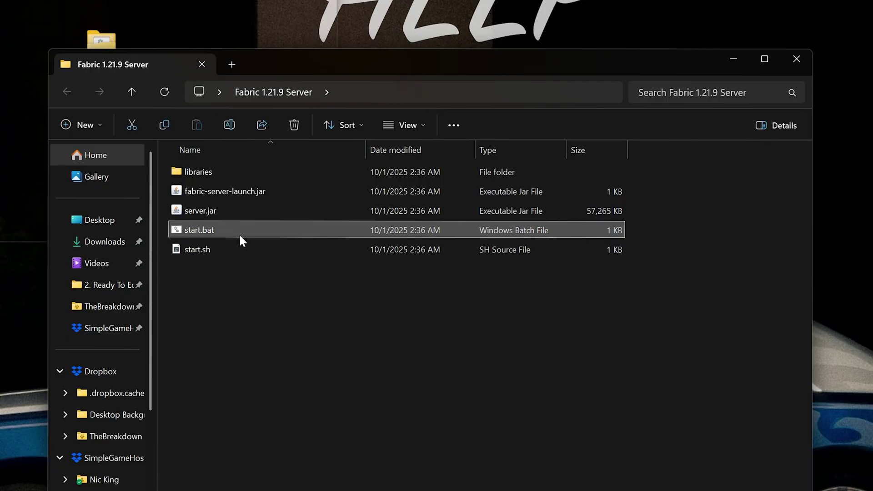
pyautogui.doubleClick(240, 234)
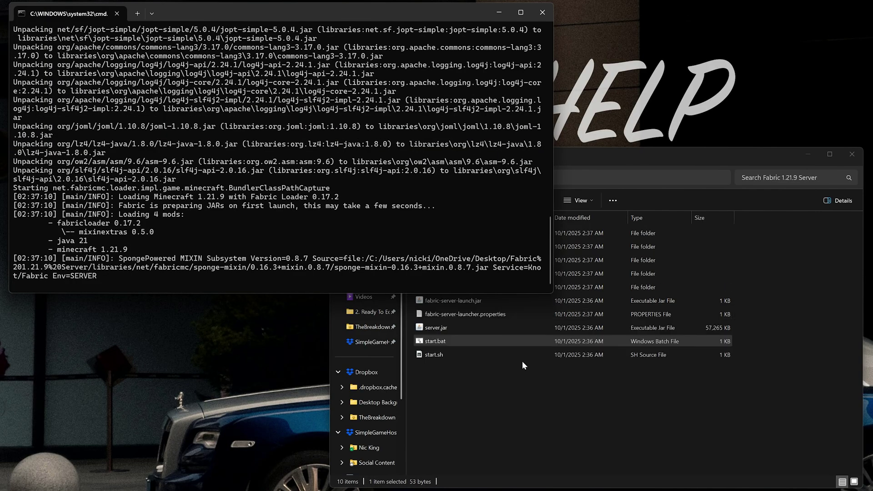
pyautogui.click(522, 361)
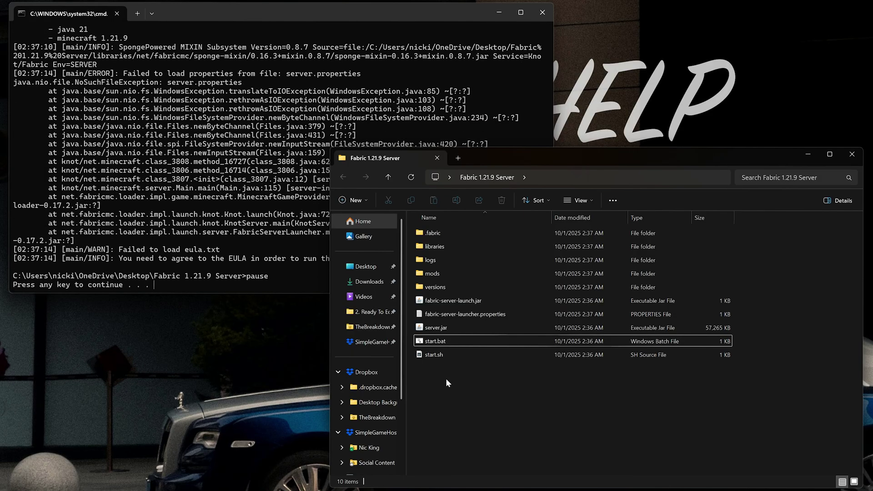
pyautogui.click(241, 247)
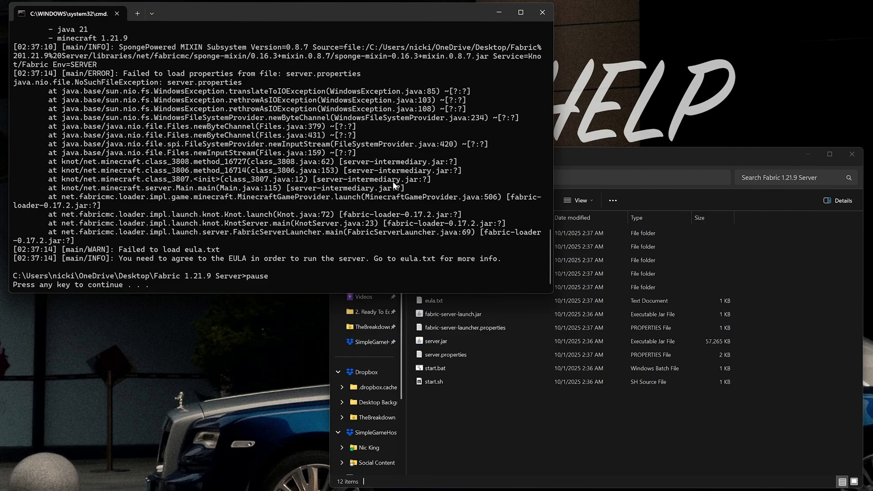
# Step: Close the server console, review the Java and Jarfix guides, and bring up the Port Forward guide
pyautogui.press('Return')
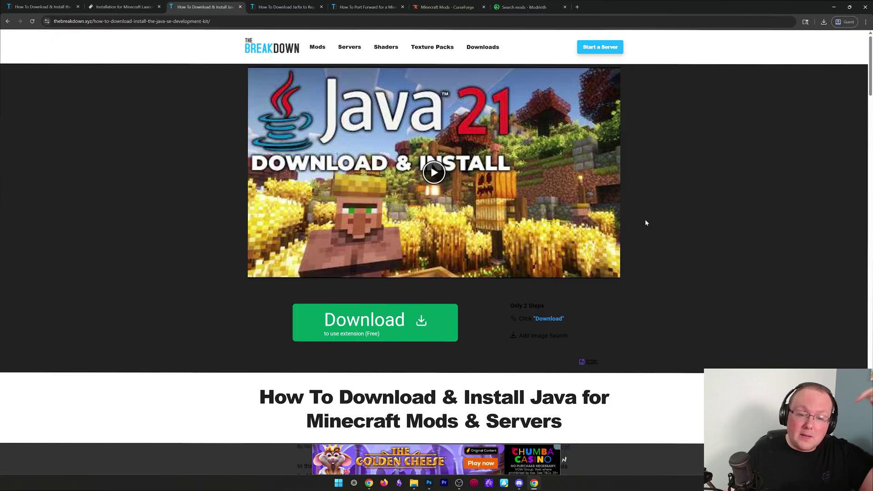
pyautogui.scroll(-10, 646, 223)
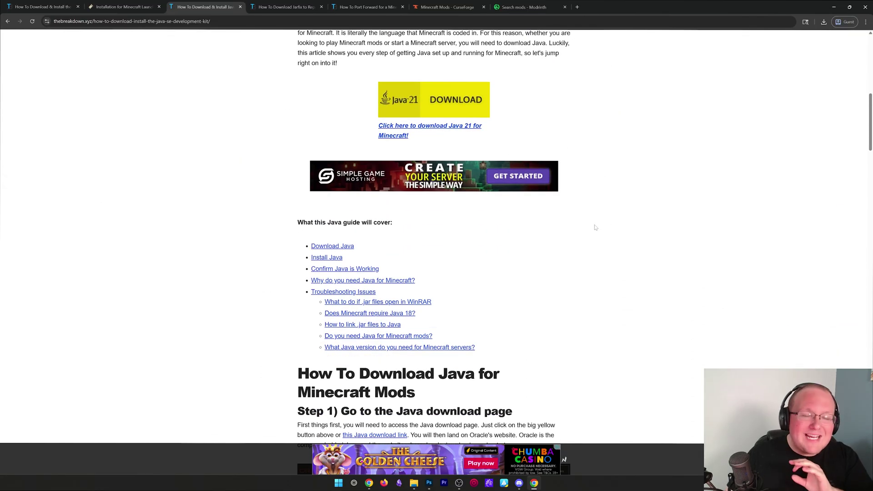
pyautogui.scroll(10, 595, 227)
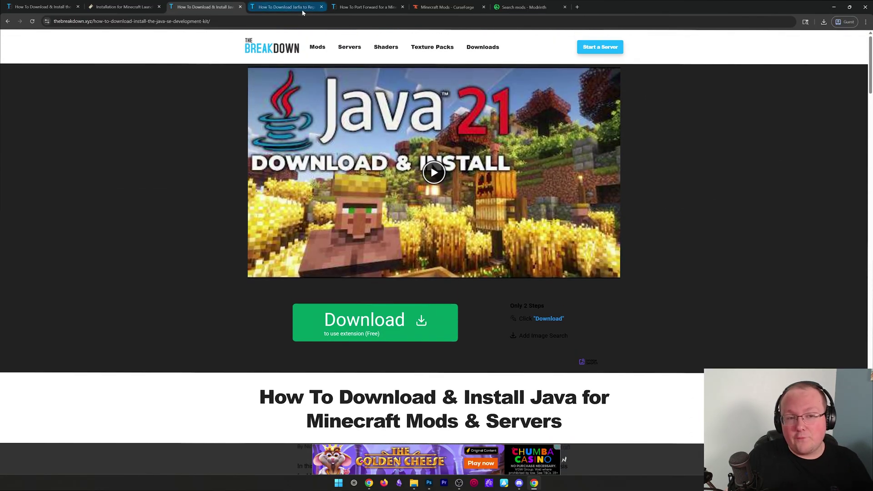
pyautogui.click(302, 11)
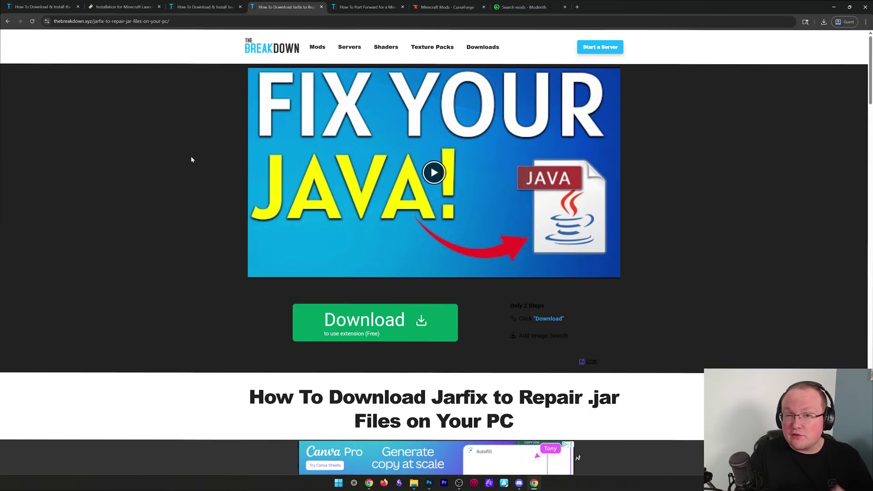
pyautogui.click(193, 8)
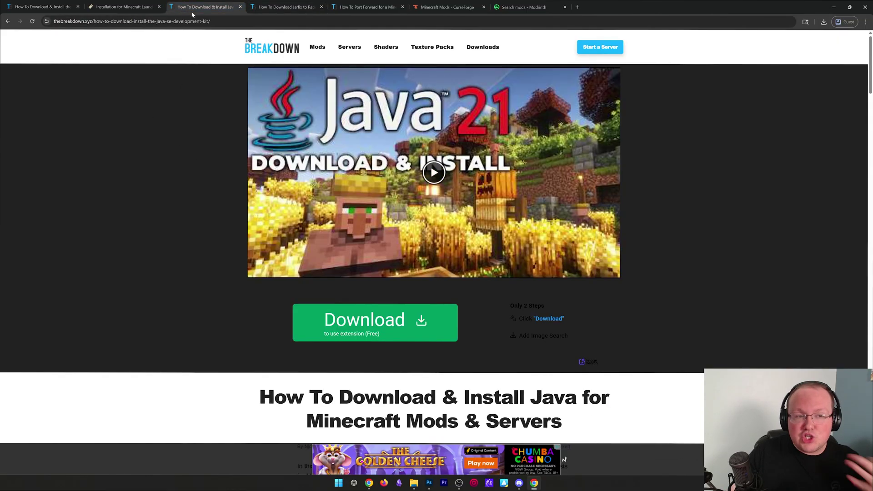
pyautogui.click(388, 10)
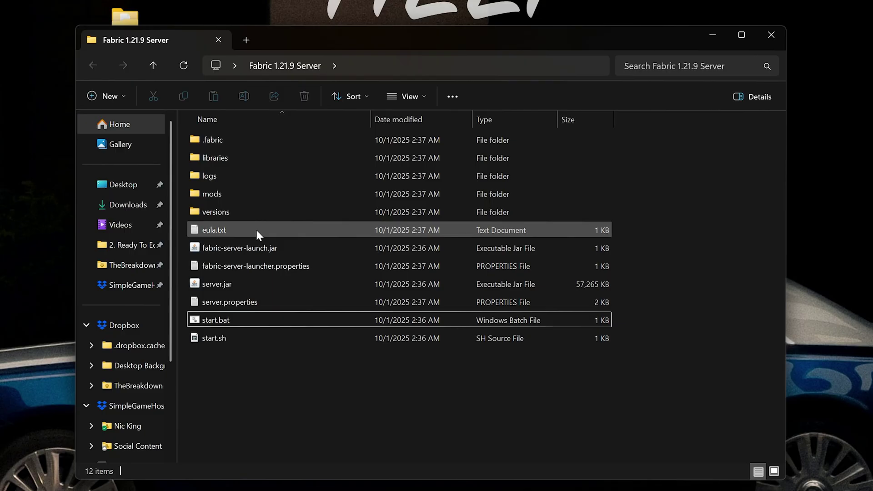
# Step: Change eula=false to eula=true in eula.txt, save it, and close Notepad
pyautogui.doubleClick(257, 230)
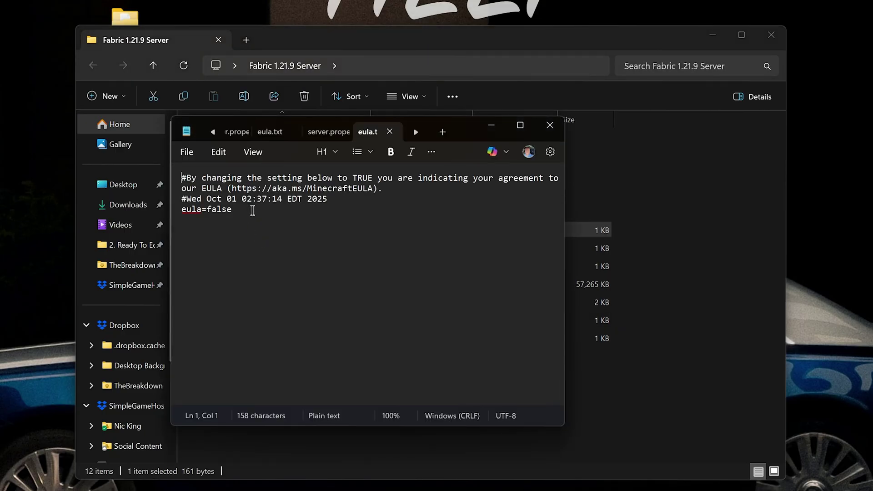
pyautogui.moveTo(251, 210); pyautogui.dragTo(222, 210)
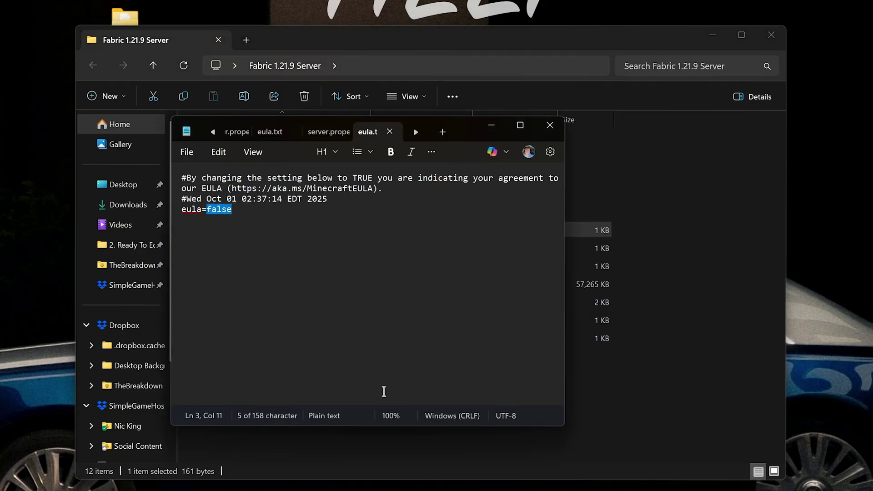
pyautogui.write('true')
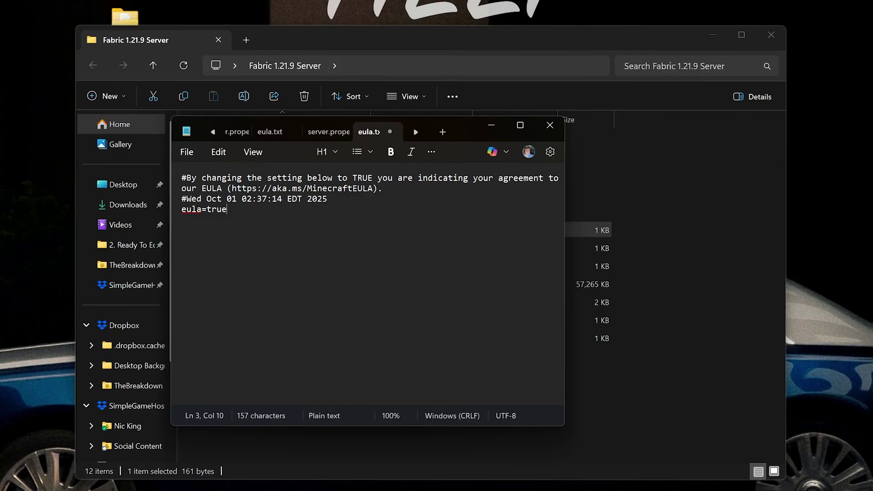
pyautogui.click(198, 154)
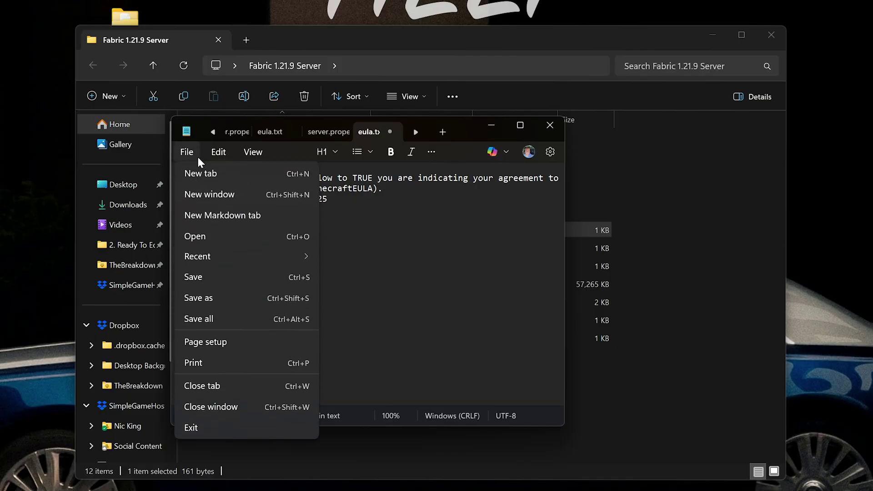
pyautogui.click(214, 279)
pyautogui.click(550, 127)
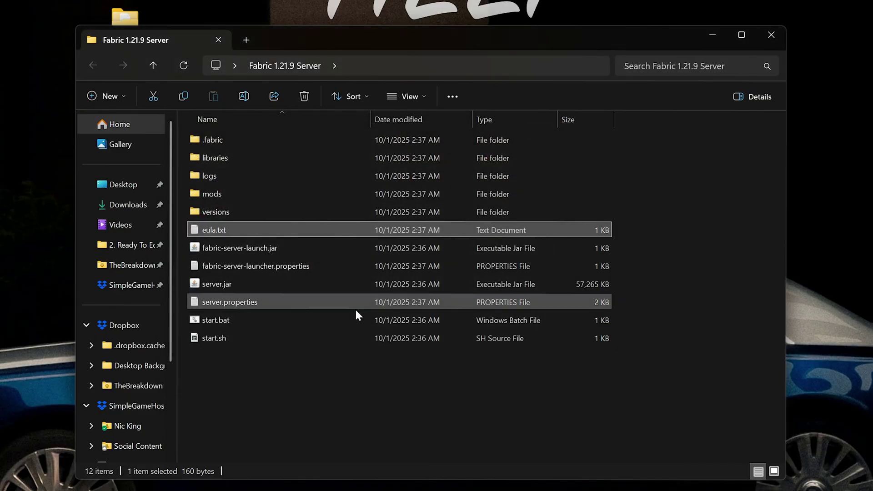
pyautogui.click(297, 319)
# Step: Start the server, op the player by name, then stop the server and close the console
pyautogui.doubleClick(296, 319)
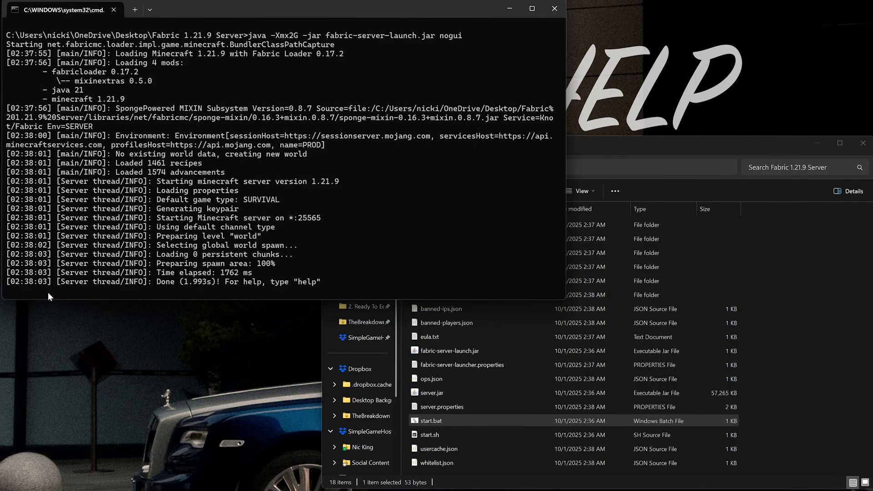
pyautogui.write('op NicsGames')
pyautogui.press('Return')
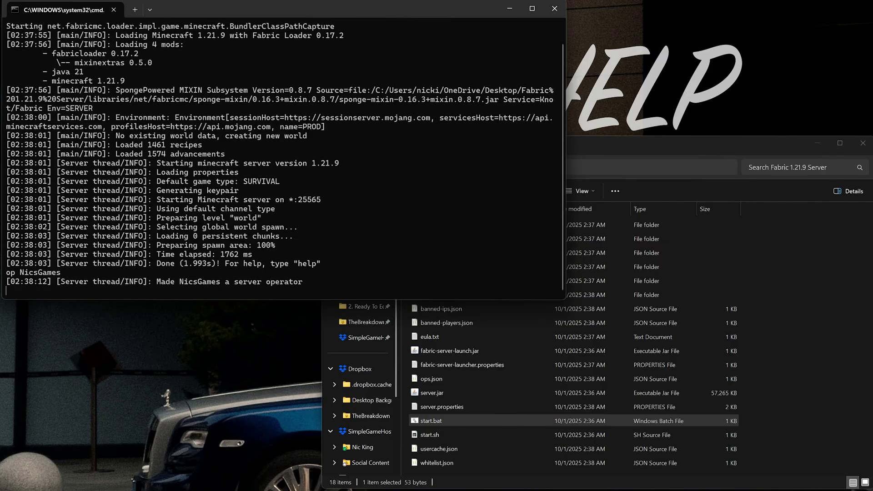
pyautogui.press('Return')
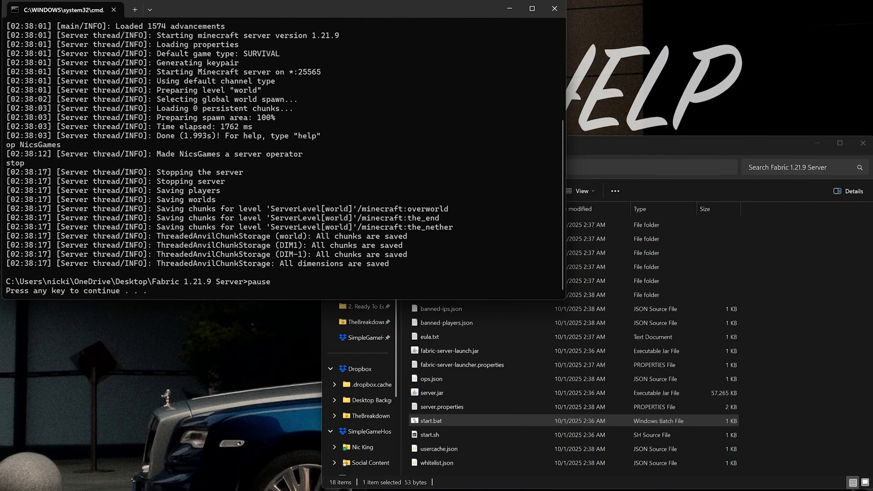
pyautogui.press('Return')
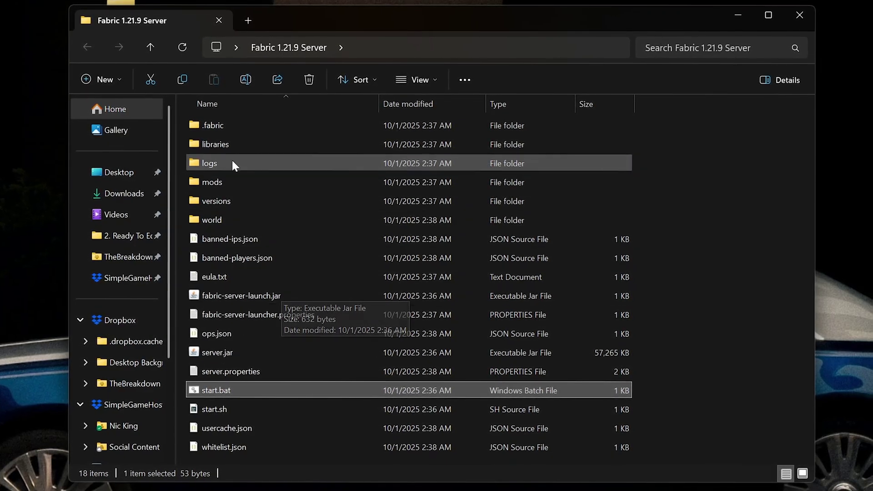
pyautogui.doubleClick(234, 371)
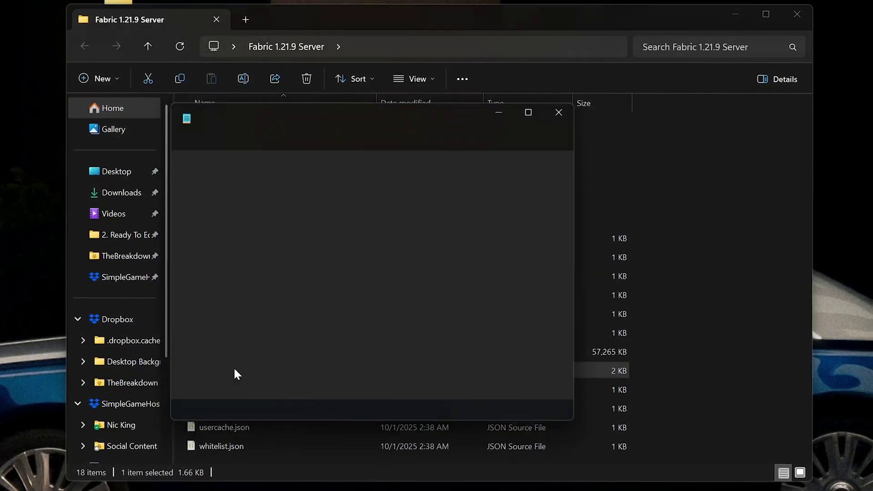
pyautogui.scroll(-2, 311, 241)
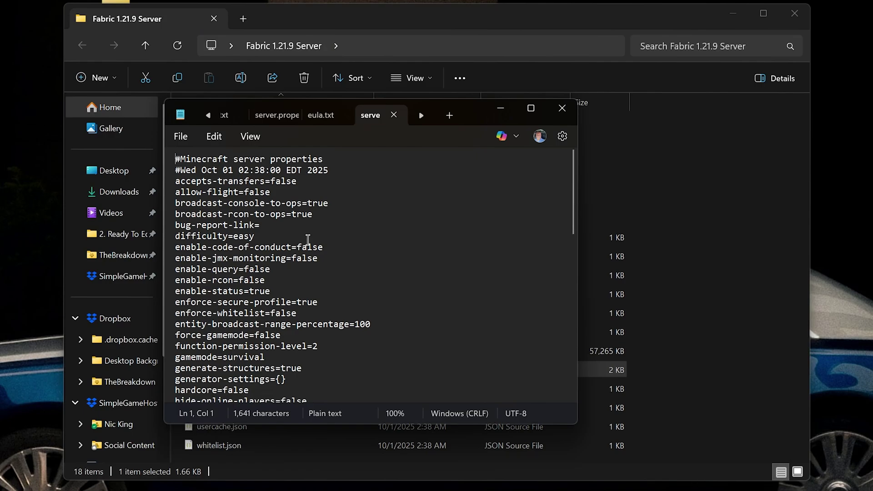
pyautogui.scroll(-2, 273, 246)
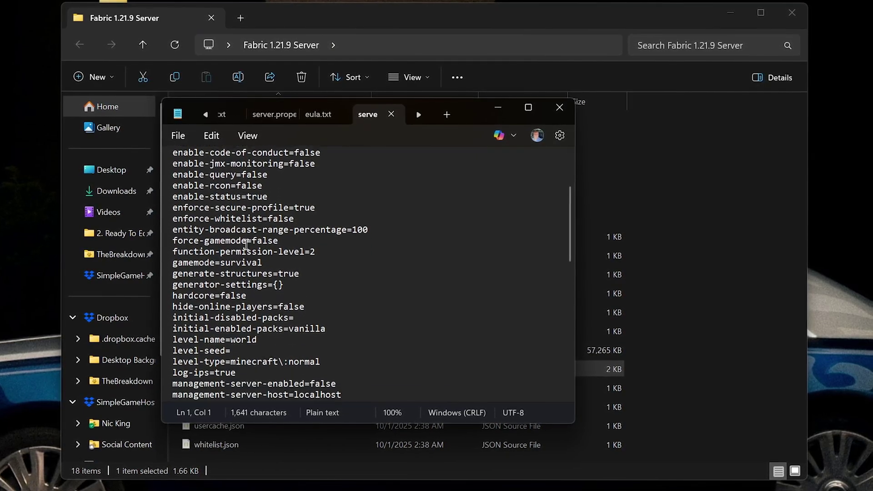
pyautogui.scroll(-12, 234, 310)
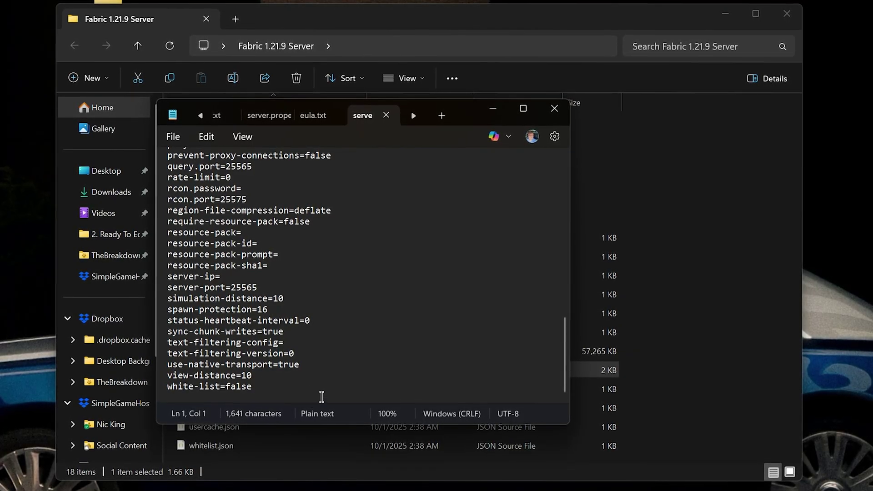
pyautogui.click(555, 110)
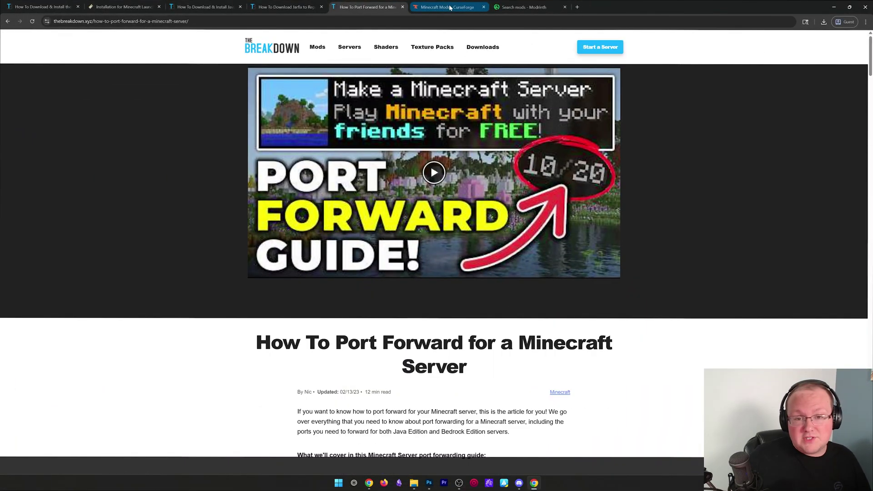
# Step: Filter the CurseForge Minecraft Mods list to the Fabric loader and game version 1.21.9
pyautogui.click(541, 9)
pyautogui.click(462, 8)
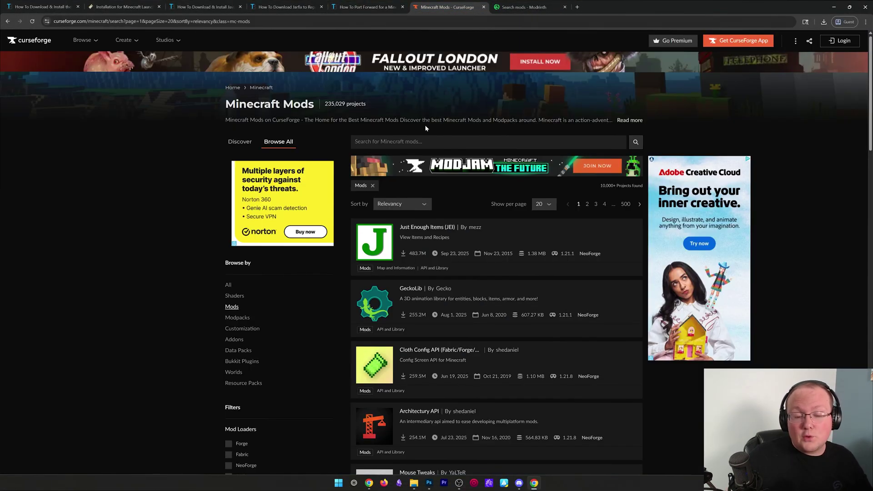
pyautogui.scroll(-2, 286, 212)
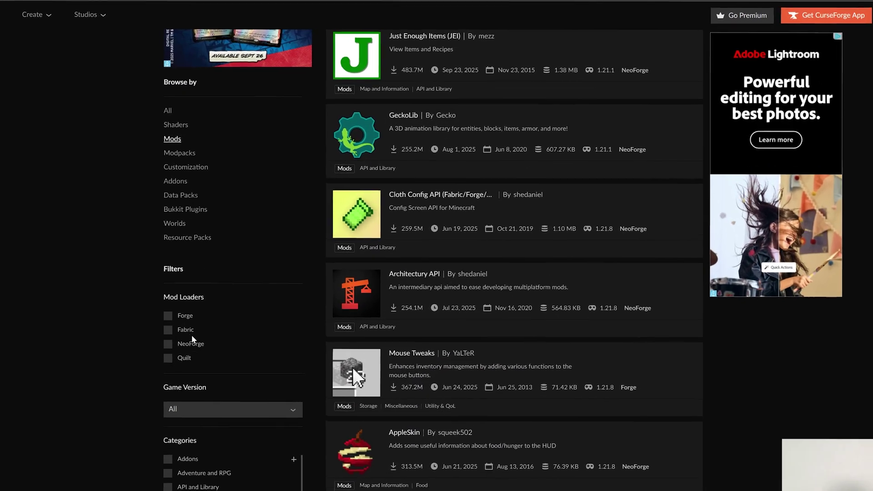
pyautogui.click(213, 369)
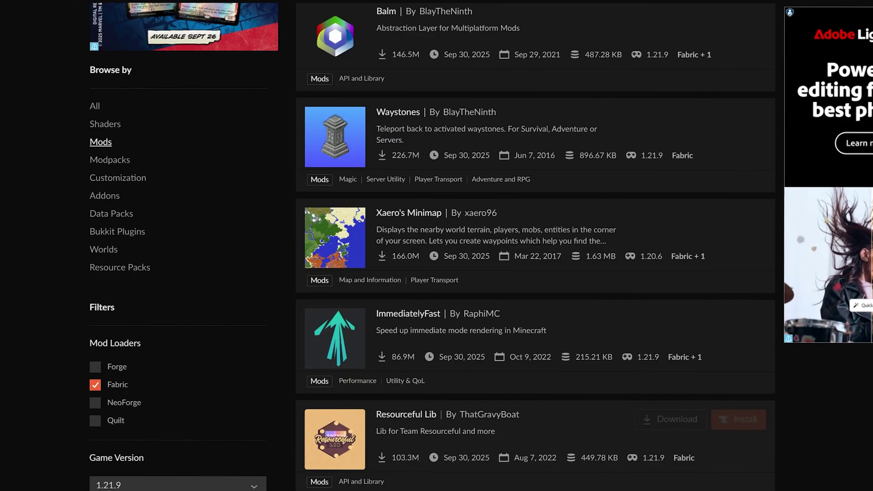
pyautogui.scroll(3, 337, 448)
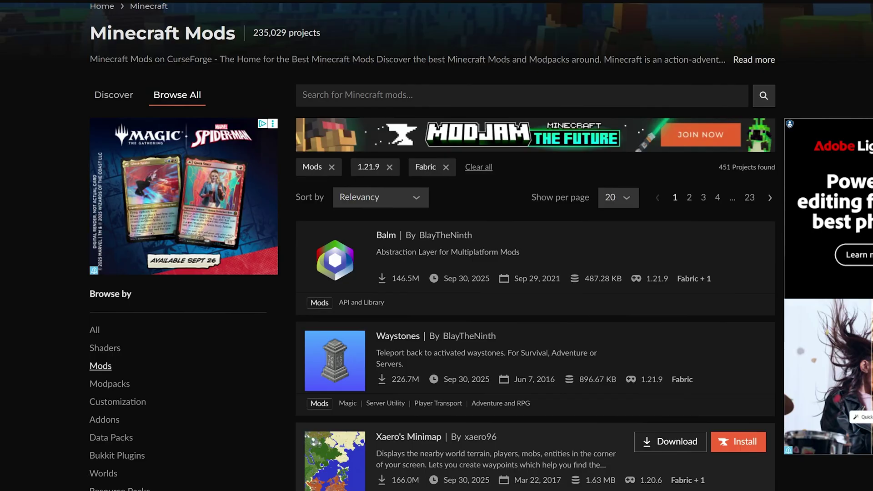
pyautogui.scroll(-2, 546, 482)
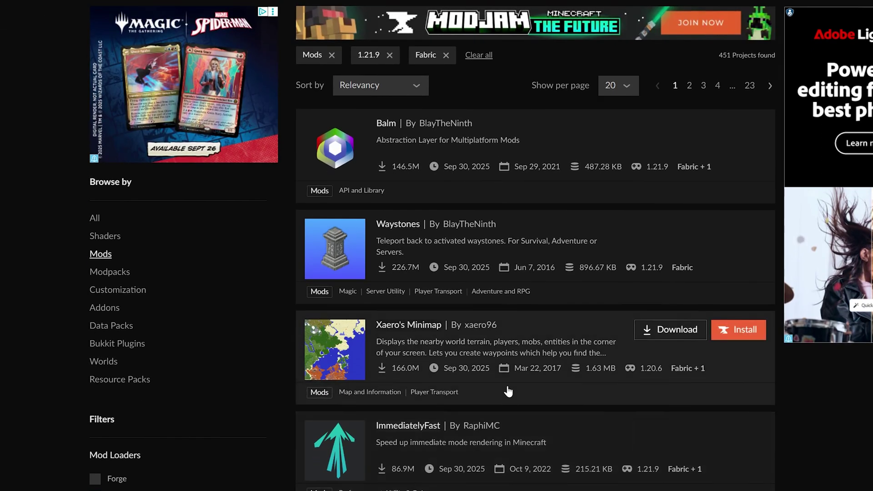
# Step: Download and save the waystones-fabric-1.21.9 jar from the Waystones Files tab
pyautogui.click(400, 234)
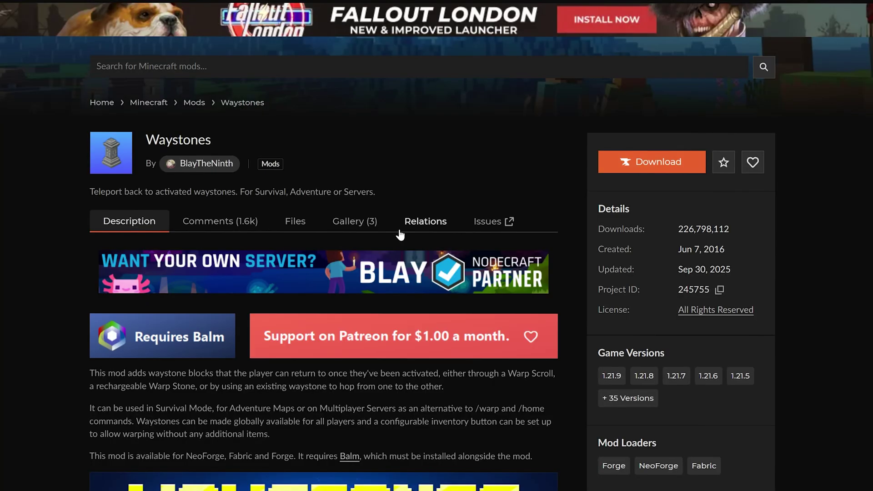
pyautogui.click(290, 221)
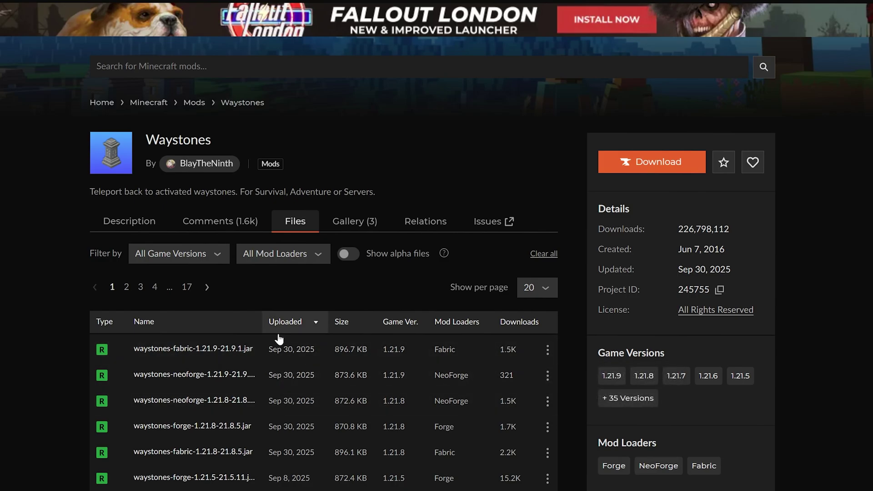
pyautogui.click(251, 349)
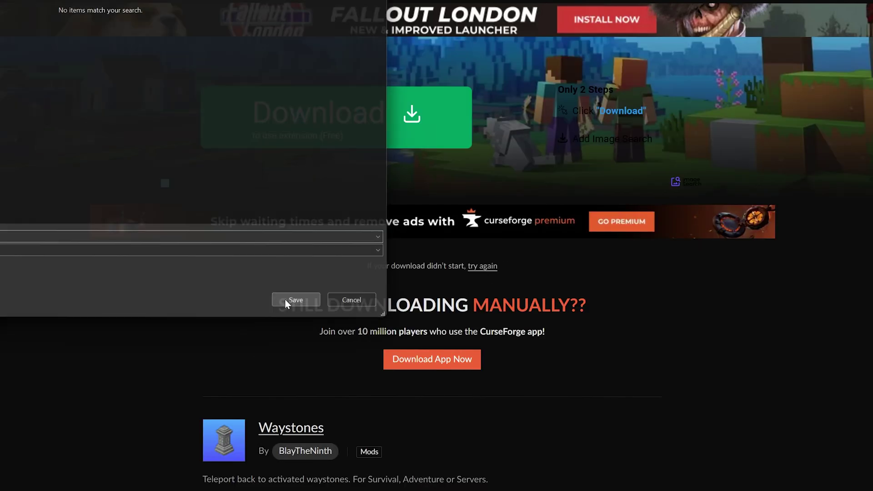
pyautogui.click(288, 300)
# Step: Show the Waystones file's Related Projects to reveal the Balm and Fabric API dependencies
pyautogui.hotkey('alt', 'Left')
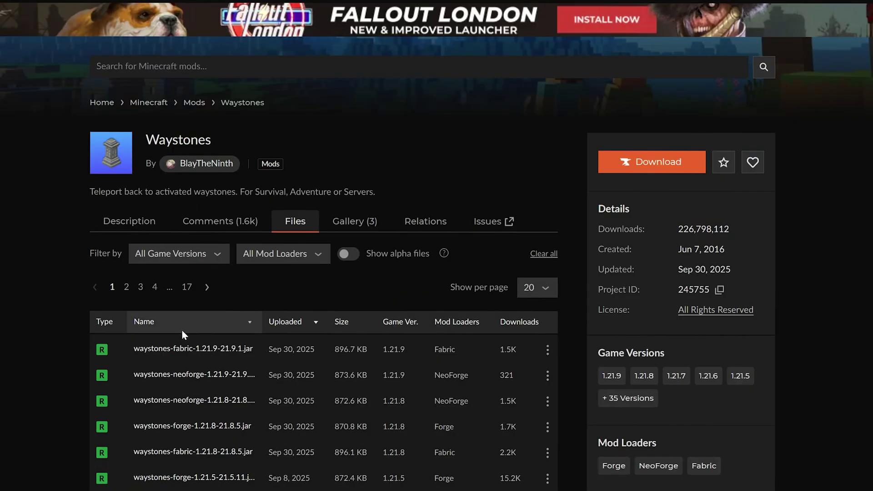
pyautogui.click(169, 342)
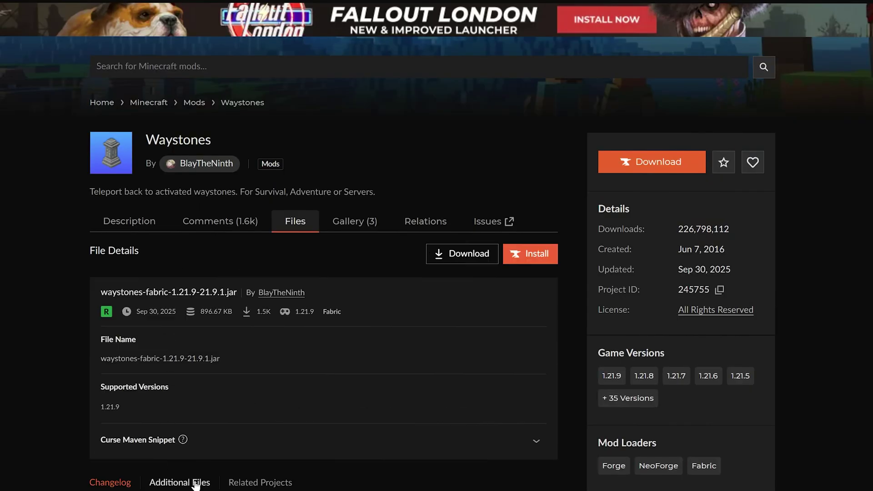
pyautogui.scroll(-2, 218, 432)
pyautogui.click(259, 372)
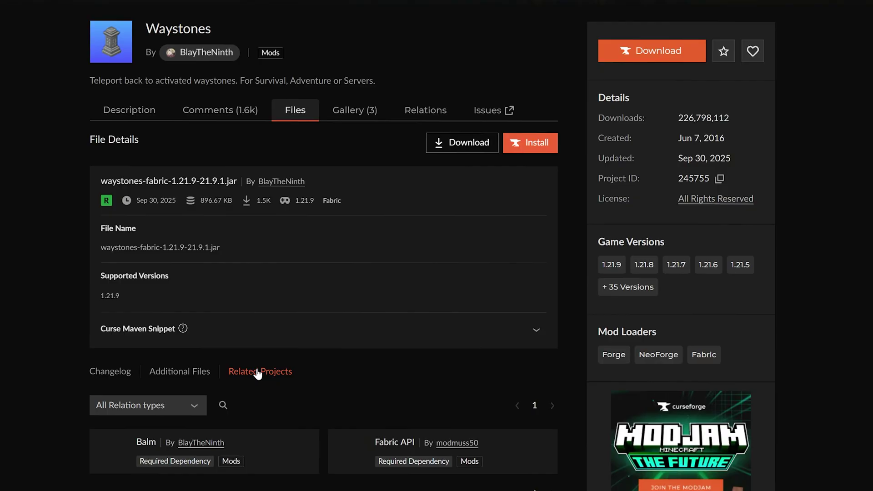
pyautogui.scroll(-2, 256, 373)
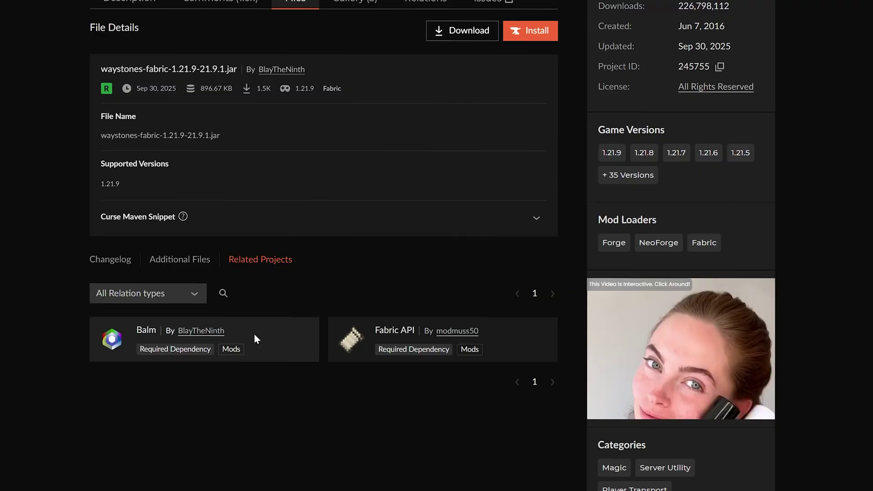
pyautogui.rightClick(147, 334)
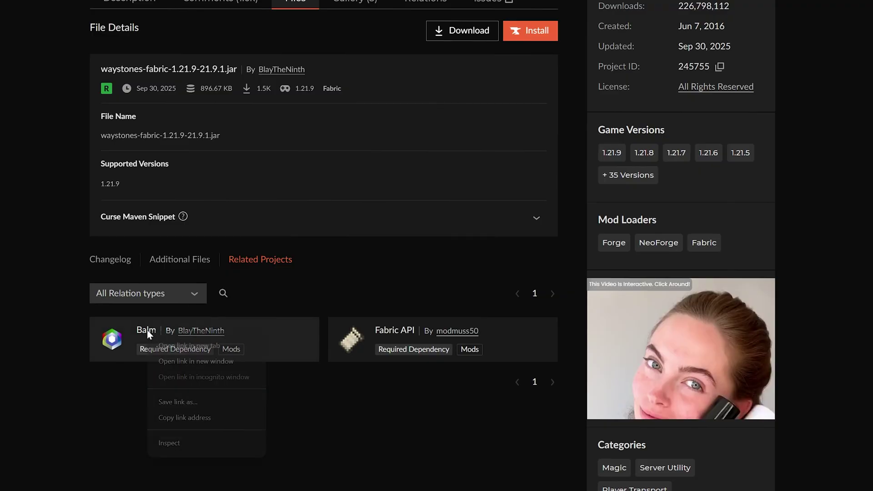
# Step: Download and save the newest Minecraft 1.21.9 Fabric API file
pyautogui.click(168, 340)
pyautogui.click(385, 331)
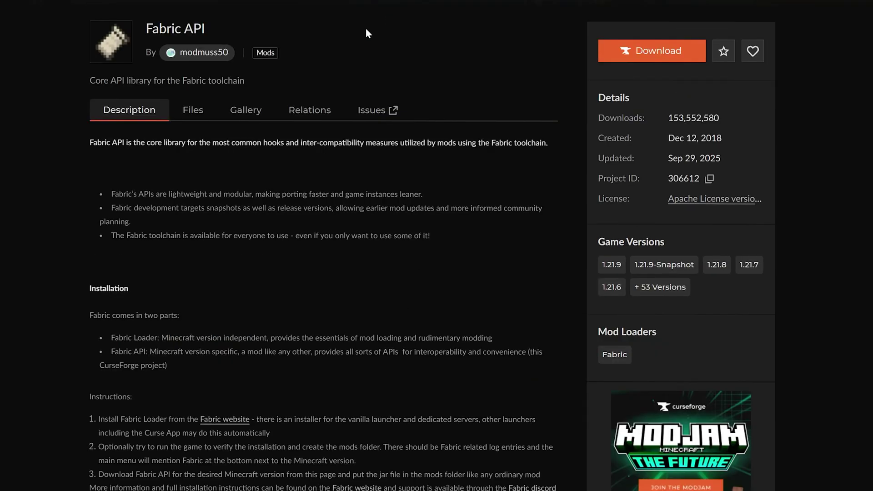
pyautogui.click(190, 119)
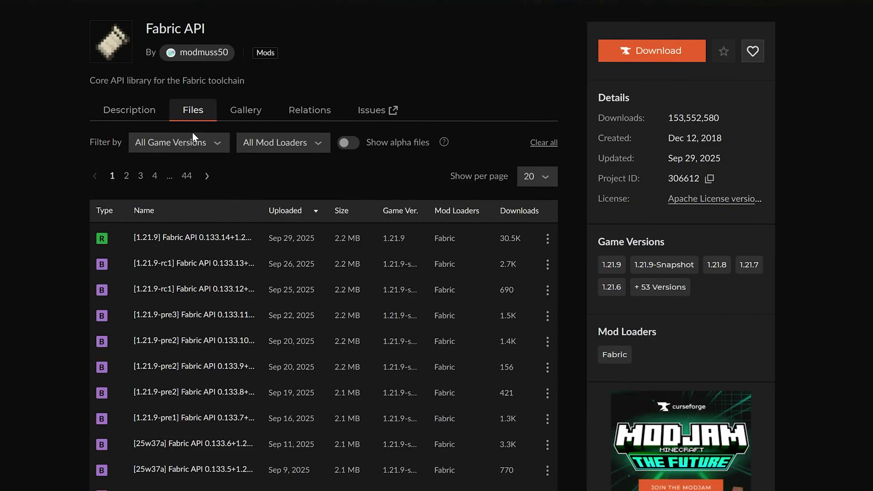
pyautogui.click(548, 239)
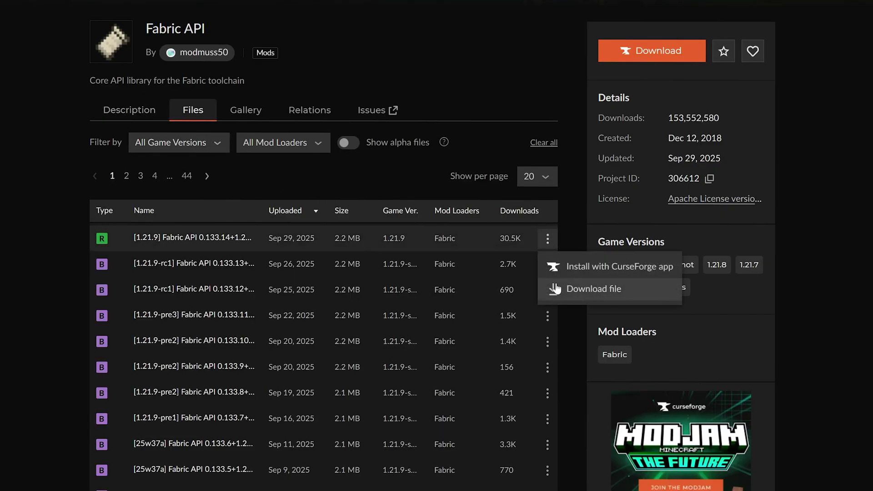
pyautogui.click(574, 289)
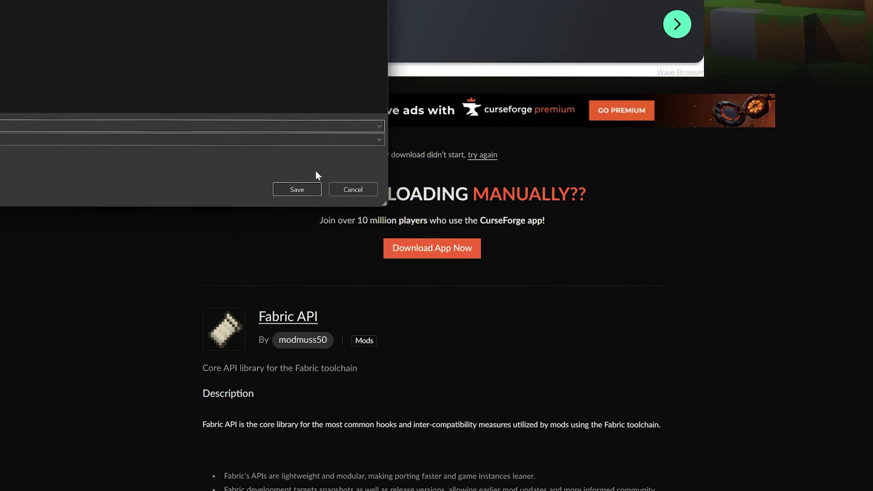
pyautogui.click(298, 189)
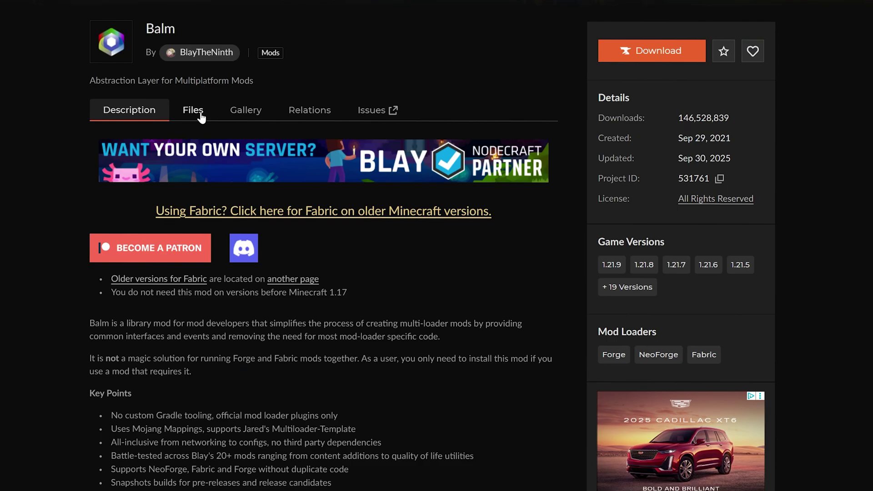
# Step: Download and save balm-fabric-1.21.9-21.9.2.jar from Balm's Files list
pyautogui.click(200, 114)
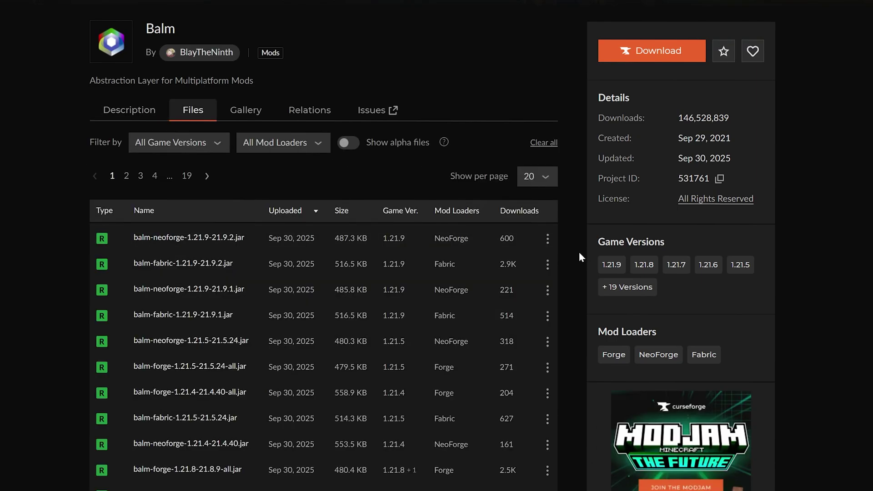
pyautogui.click(548, 264)
pyautogui.click(555, 313)
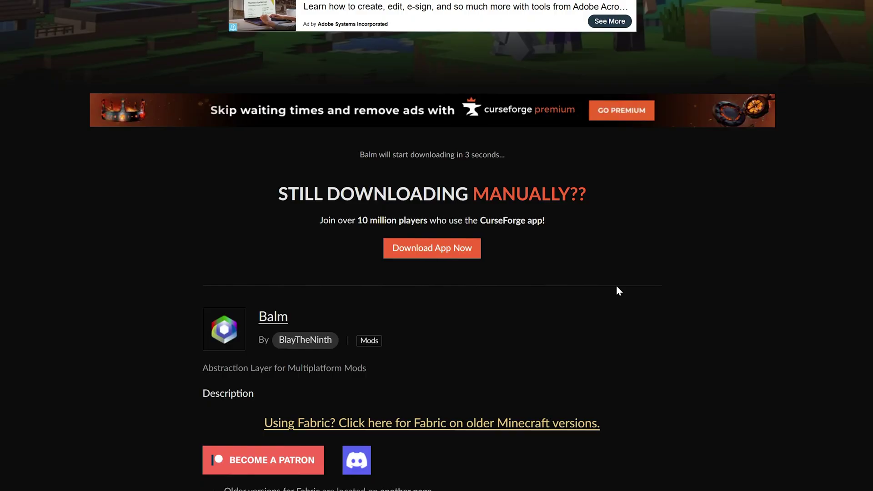
pyautogui.click(297, 190)
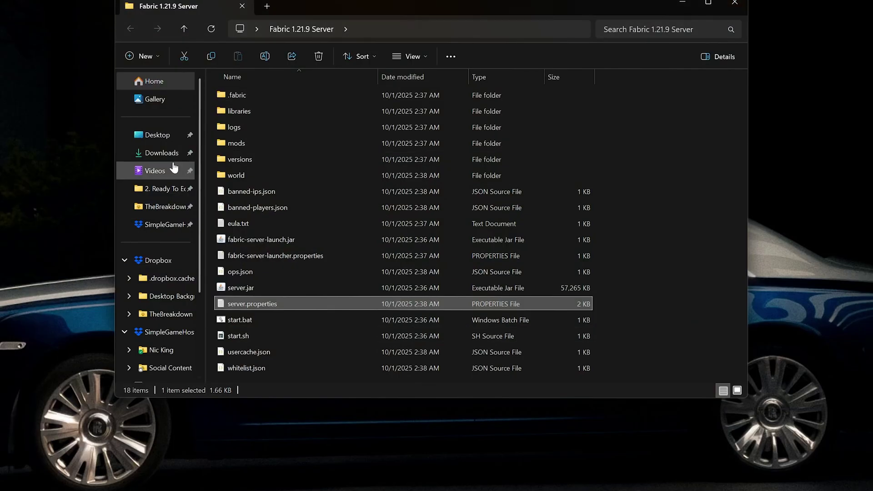
# Step: Select the three downloaded mod jars in the Downloads folder
pyautogui.click(161, 153)
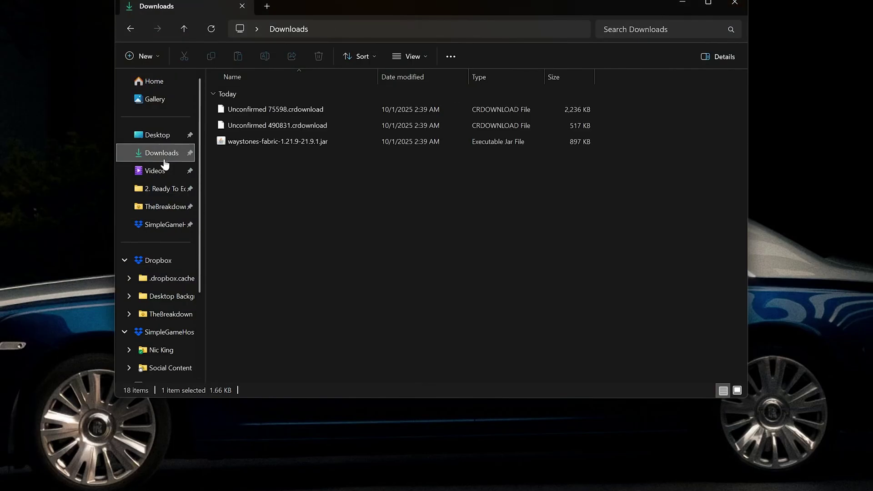
pyautogui.click(294, 143)
pyautogui.moveTo(293, 146); pyautogui.dragTo(59, 93)
pyautogui.hotkey('ctrl', 'a')
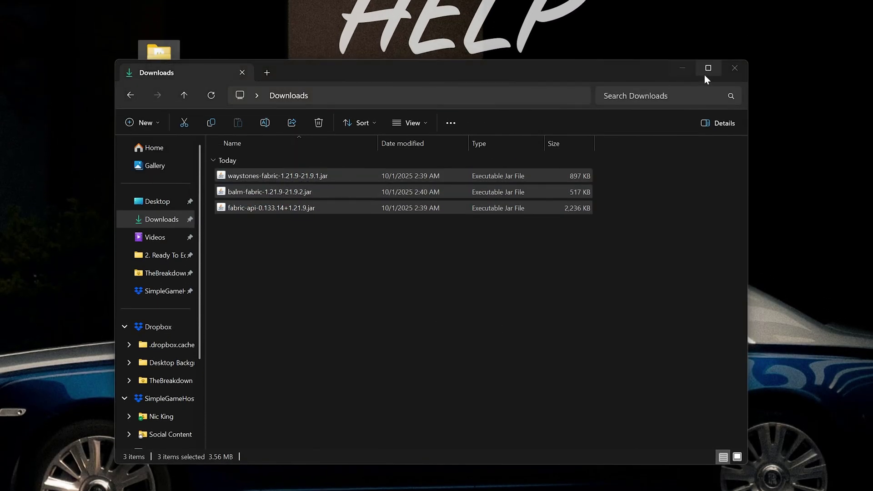
pyautogui.click(734, 68)
# Step: Move the three jars into the Fabric 1.21.9 Server's mods folder
pyautogui.doubleClick(158, 52)
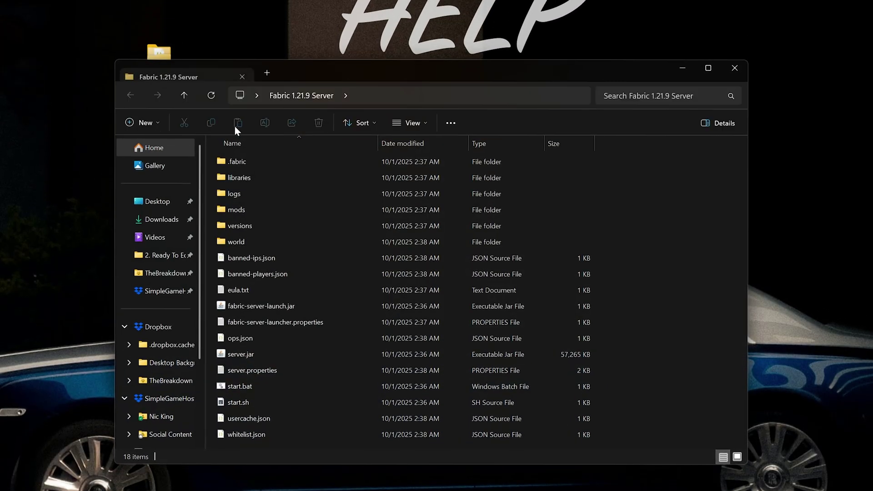
pyautogui.doubleClick(307, 210)
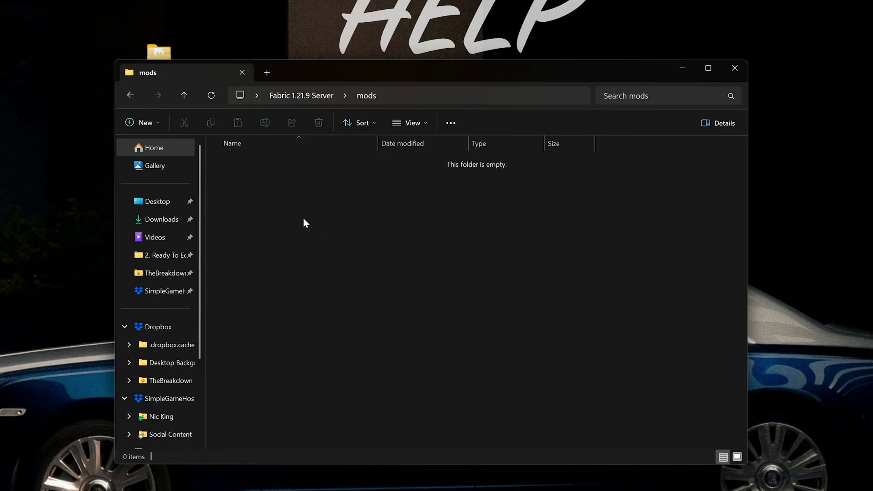
pyautogui.hotkey('alt', 'Left')
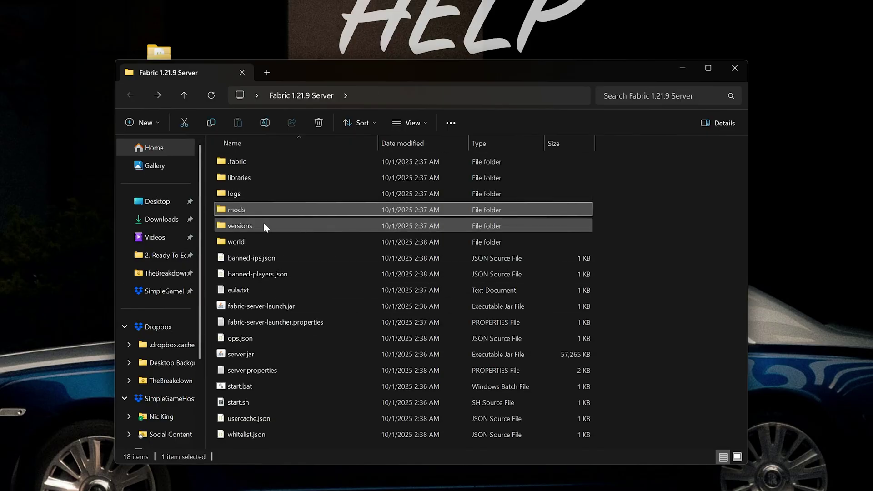
pyautogui.doubleClick(310, 212)
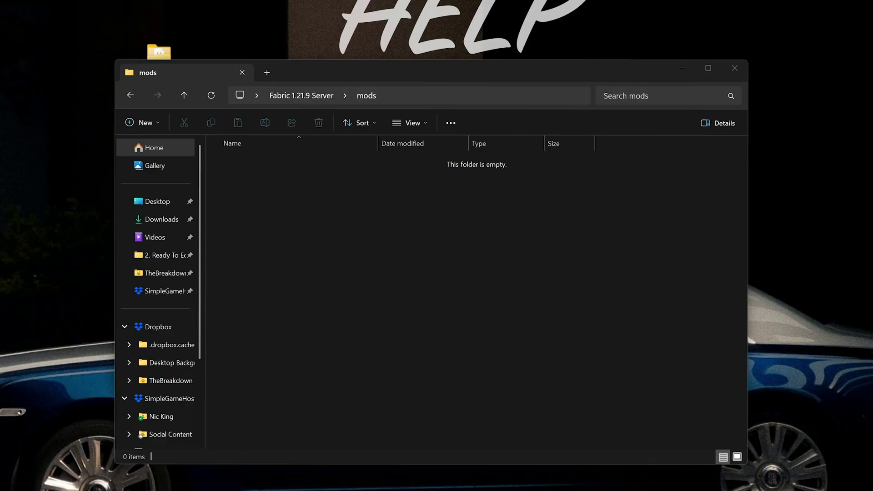
pyautogui.moveTo(51, 121); pyautogui.dragTo(409, 254)
pyautogui.click(386, 367)
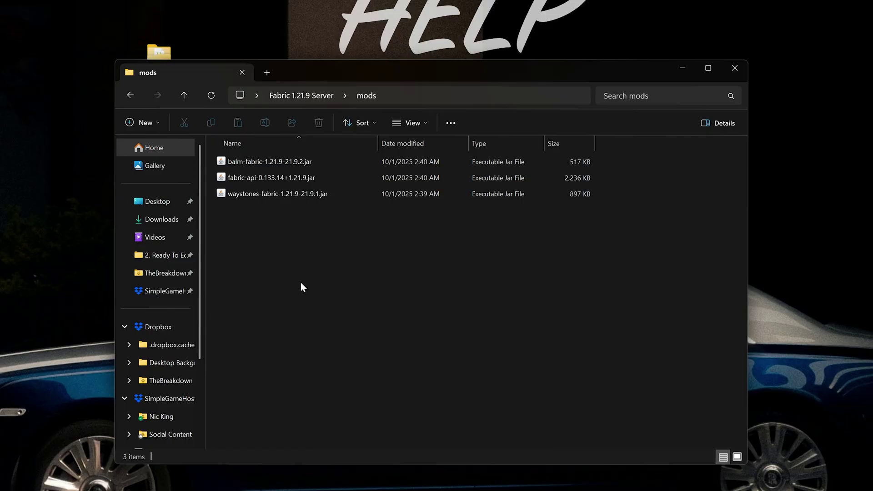
# Step: Copy the Balm, Fabric API and Waystones jars from the server's mods folder
pyautogui.moveTo(300, 282); pyautogui.dragTo(285, 160)
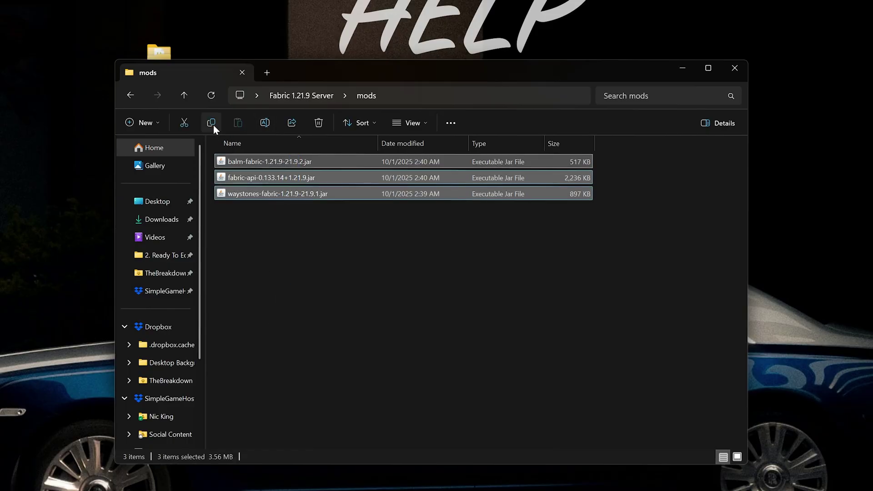
pyautogui.rightClick(303, 163)
pyautogui.click(359, 182)
pyautogui.click(347, 285)
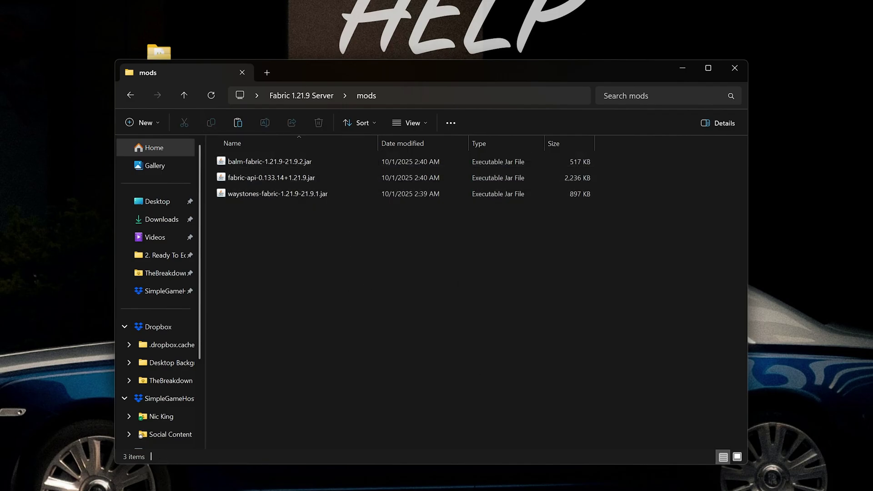
pyautogui.press('super')
# Step: Paste the three mod jars into the fabric-loader-1.21.9 client's mods folder via Minecraft Launcher
pyautogui.click(464, 385)
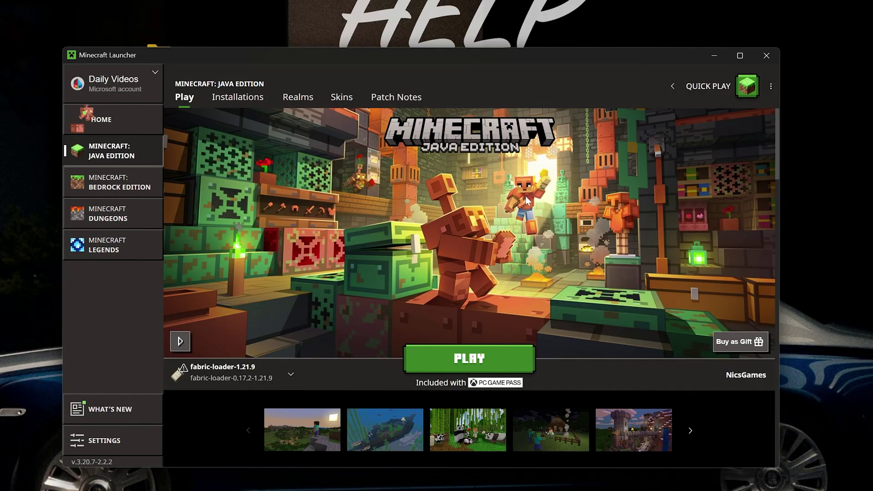
pyautogui.click(244, 100)
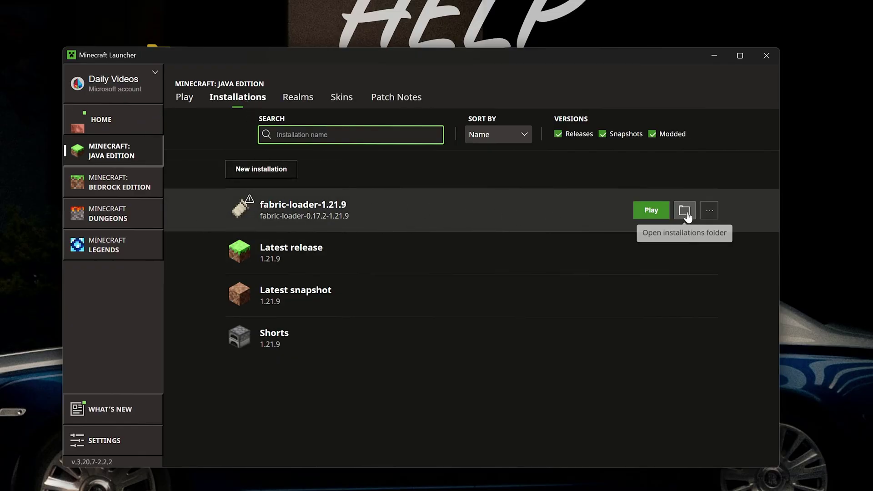
pyautogui.click(686, 212)
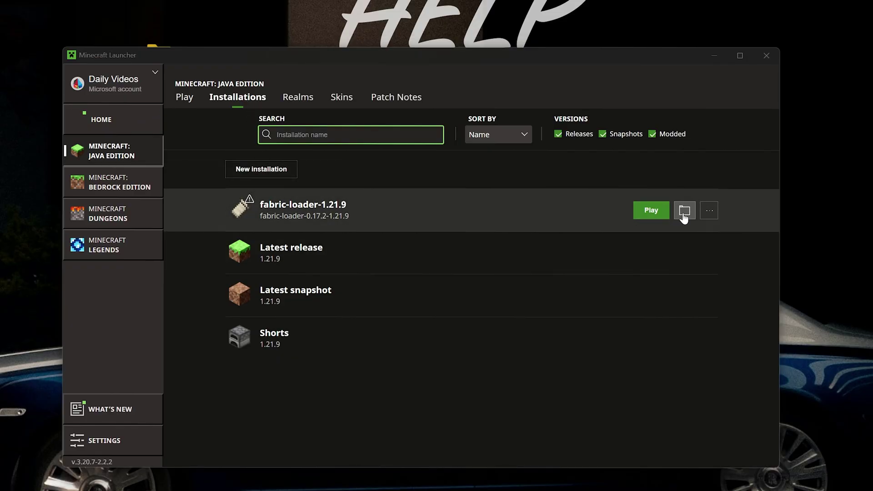
pyautogui.doubleClick(293, 433)
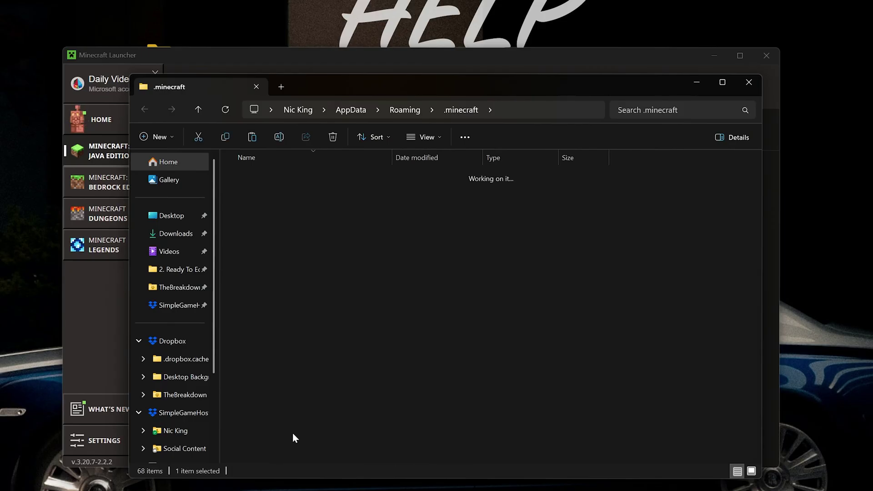
pyautogui.rightClick(310, 209)
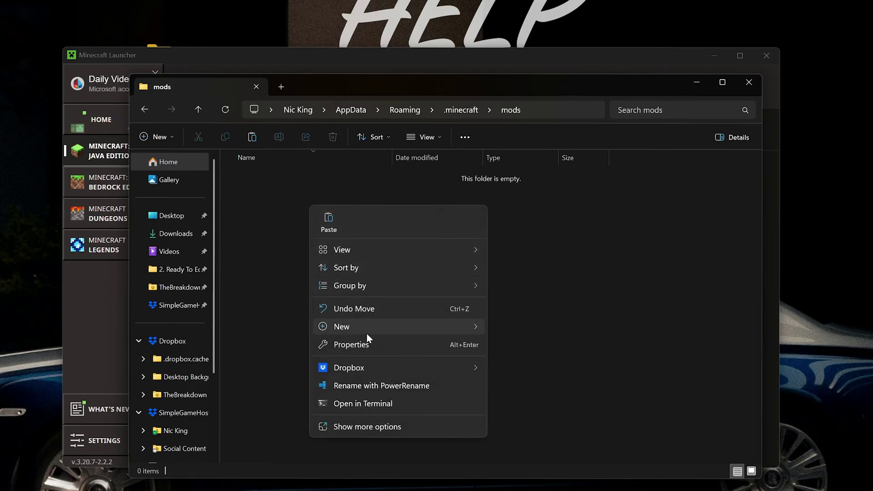
pyautogui.click(338, 227)
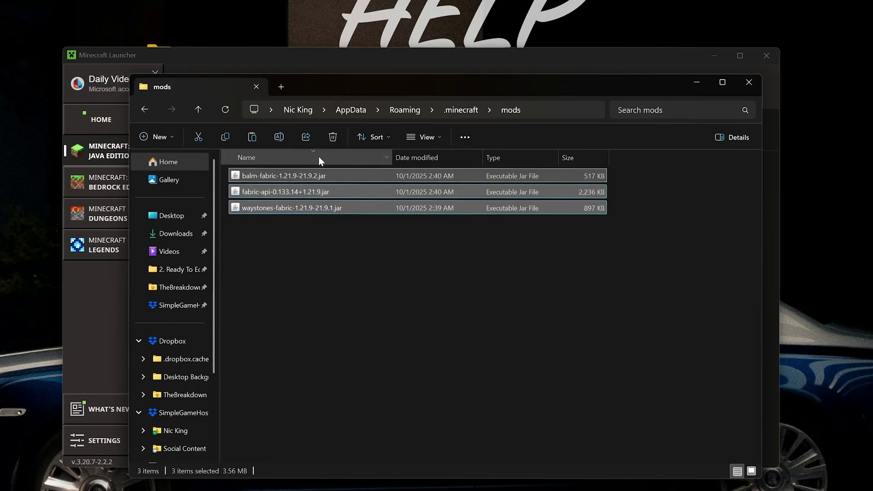
pyautogui.click(316, 227)
# Step: Launch the fabric-loader-1.21.9 installation, accepting the modified-installation warning
pyautogui.click(749, 81)
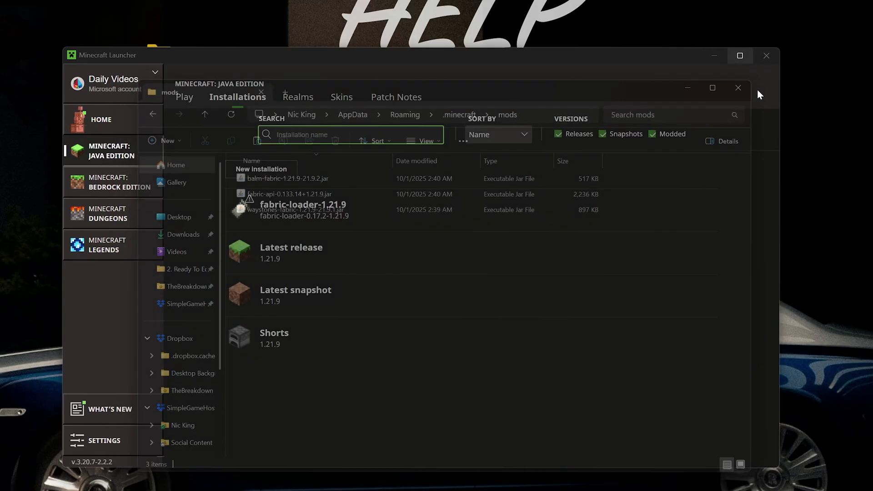
pyautogui.click(662, 209)
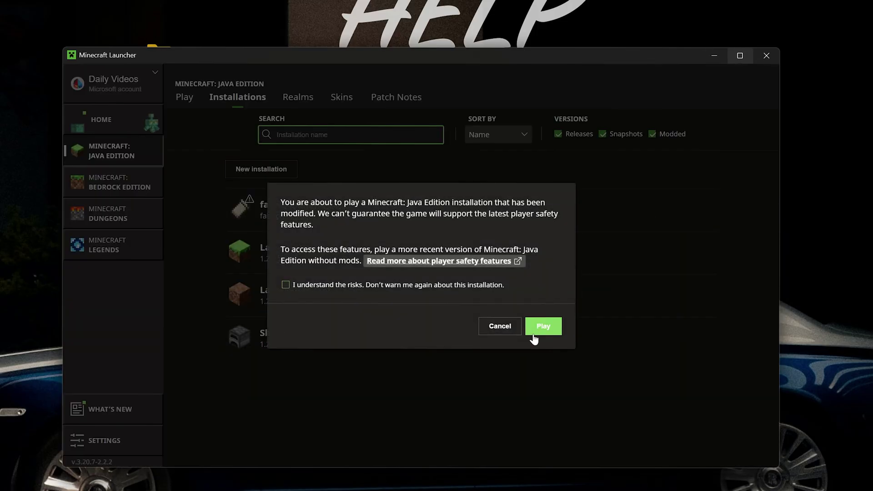
pyautogui.click(544, 324)
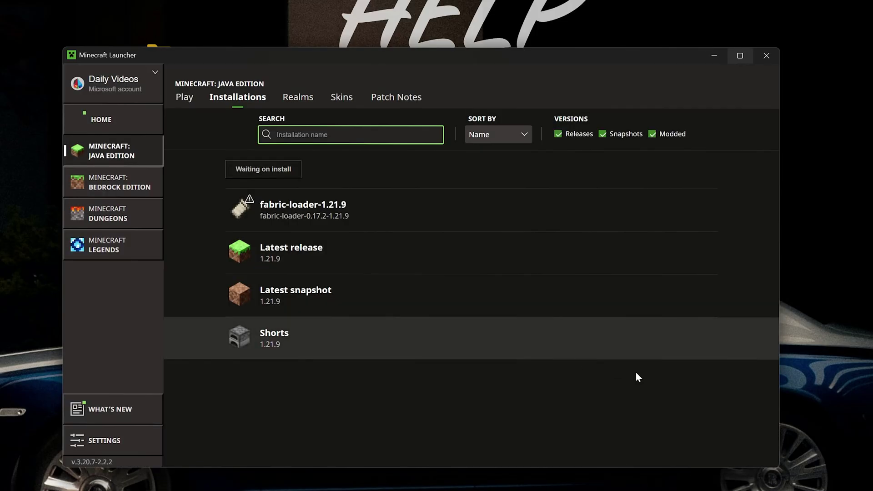
pyautogui.click(716, 61)
# Step: Run start.bat in the Fabric 1.21.9 Server folder and move its console to the top-left
pyautogui.hotkey('alt', 'Left')
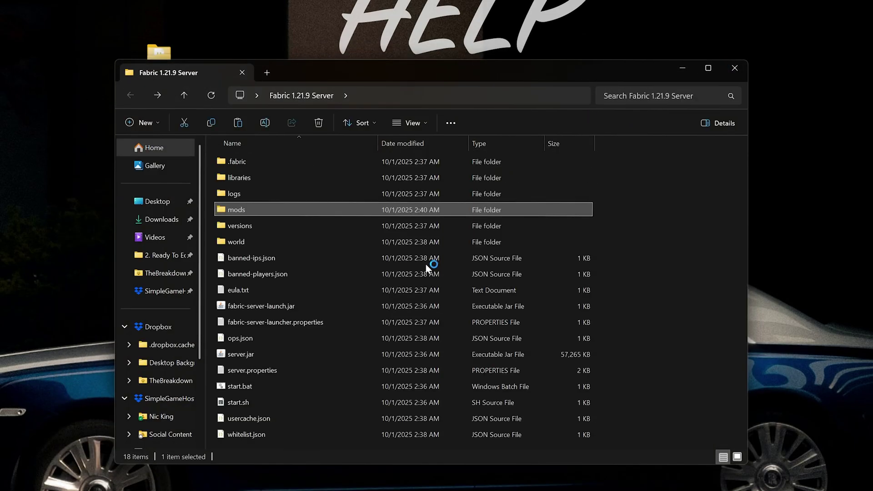
pyautogui.doubleClick(261, 385)
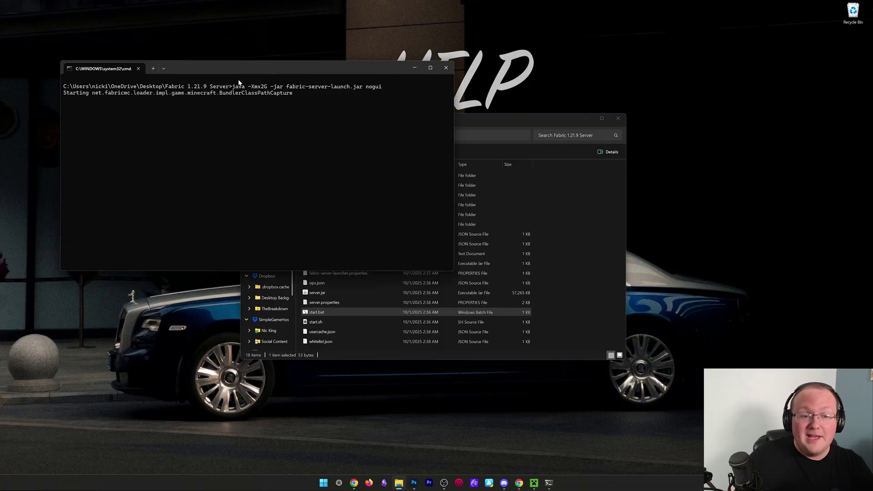
pyautogui.moveTo(238, 68); pyautogui.dragTo(185, 15)
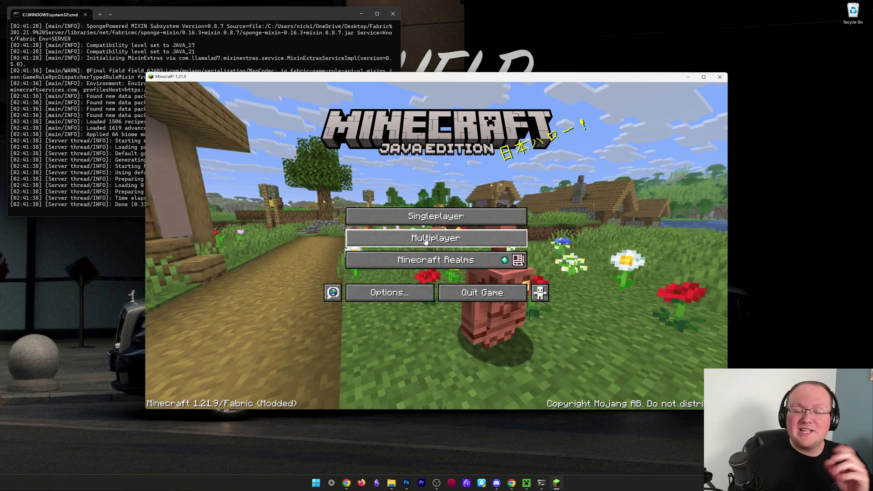
# Step: Delete the old Local Server entry from the multiplayer list
pyautogui.click(427, 240)
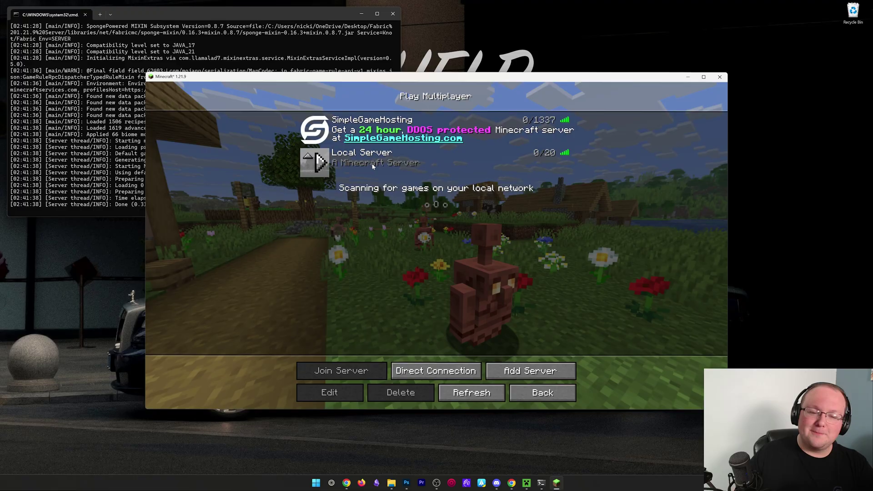
pyautogui.click(344, 162)
pyautogui.click(401, 393)
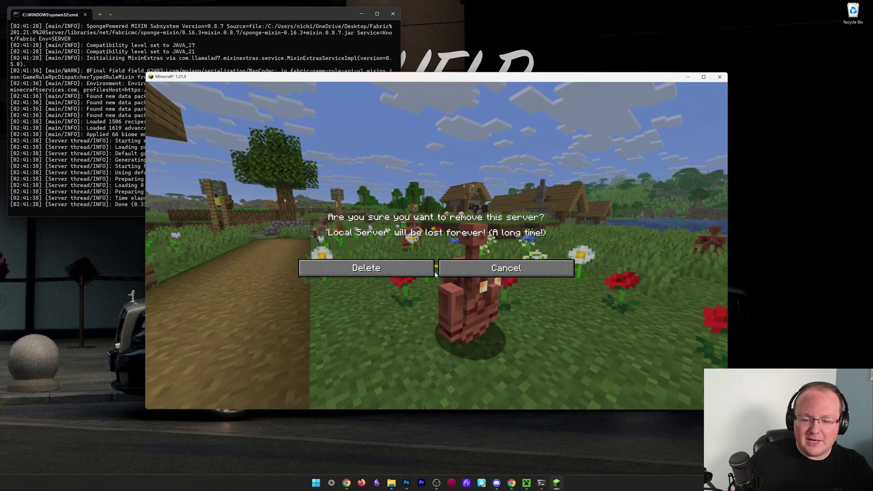
pyautogui.click(421, 273)
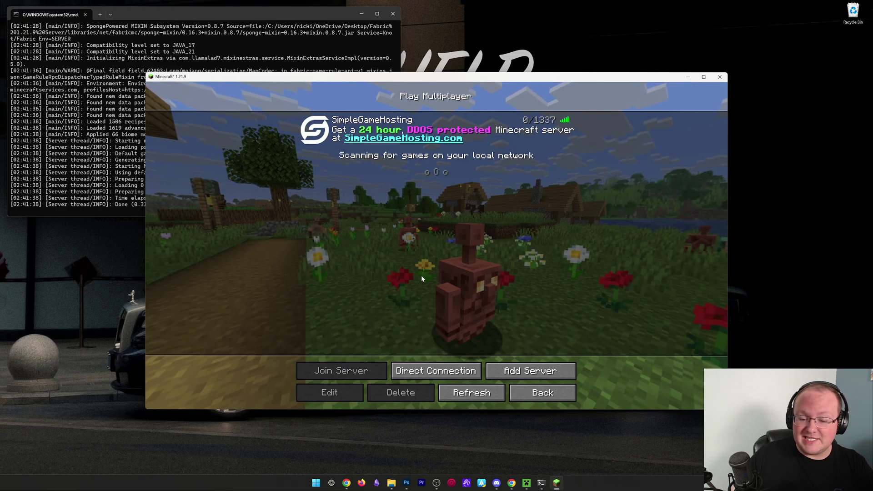
# Step: Add a server named 'Local Connection' with address 'localhost'
pyautogui.click(524, 373)
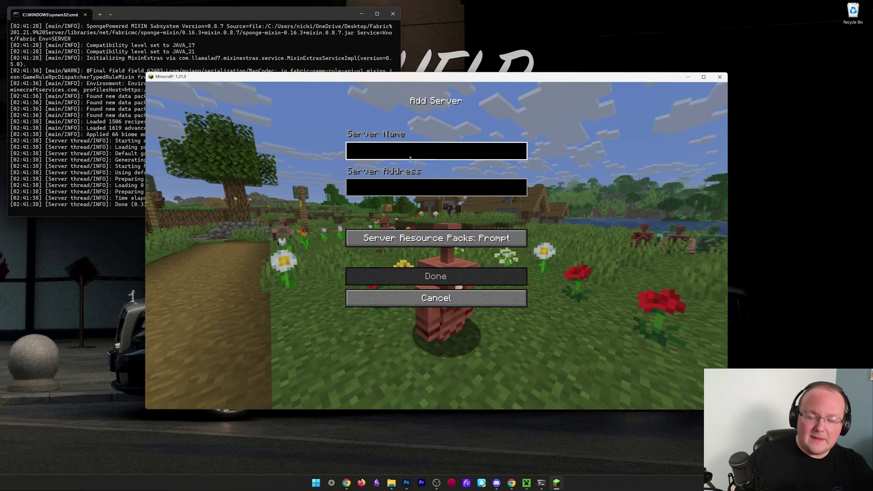
pyautogui.write('Local Connection')
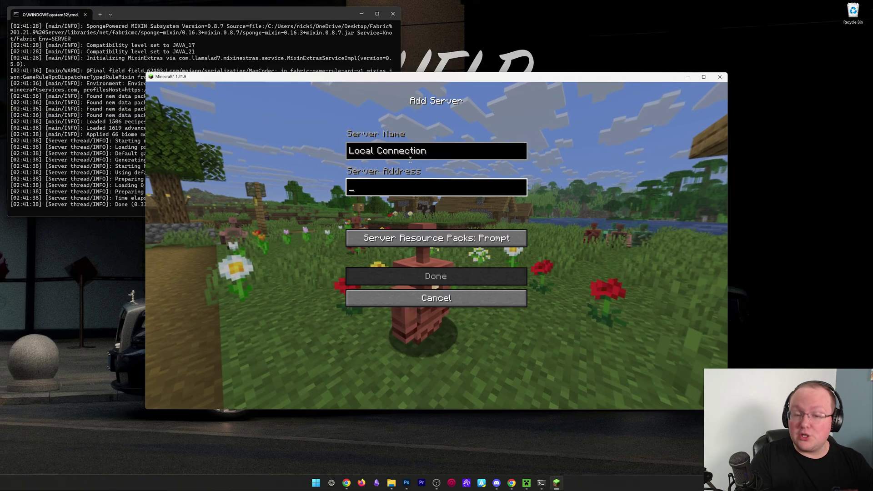
pyautogui.press('Tab')
pyautogui.write('localhost')
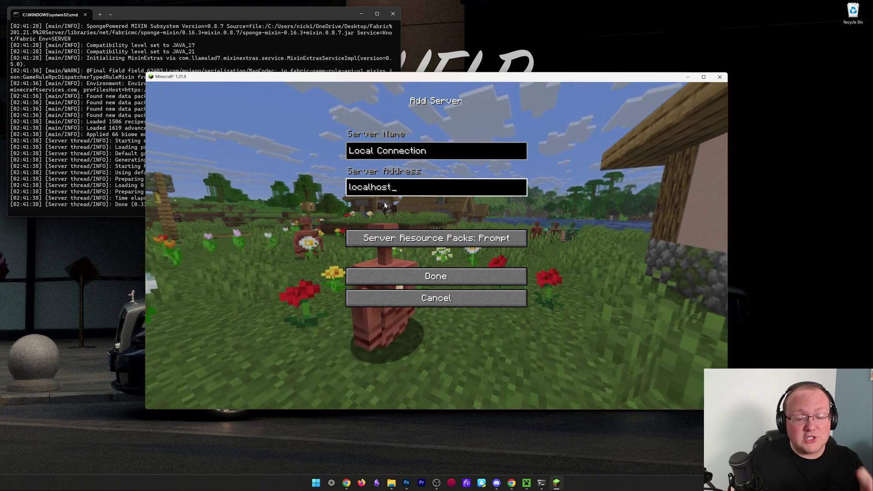
pyautogui.click(396, 273)
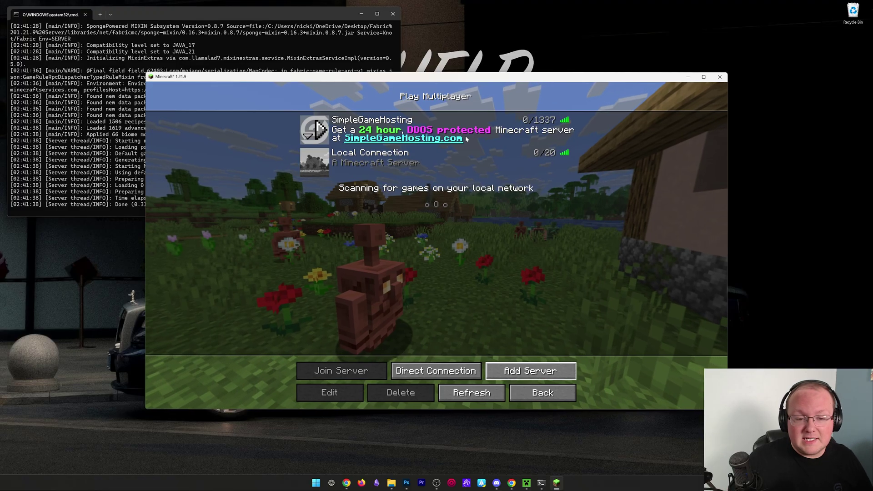
# Step: Join Local Connection, confirm the join in the server log, and return to Minecraft
pyautogui.doubleClick(428, 158)
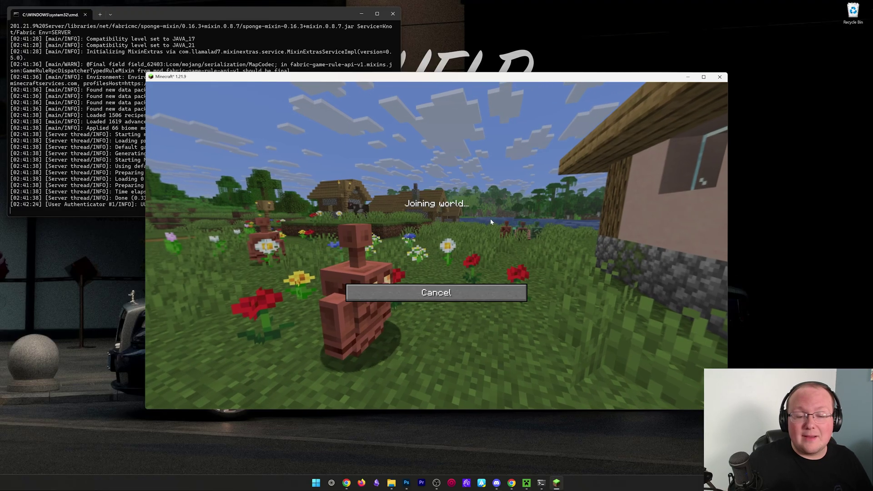
pyautogui.click(136, 209)
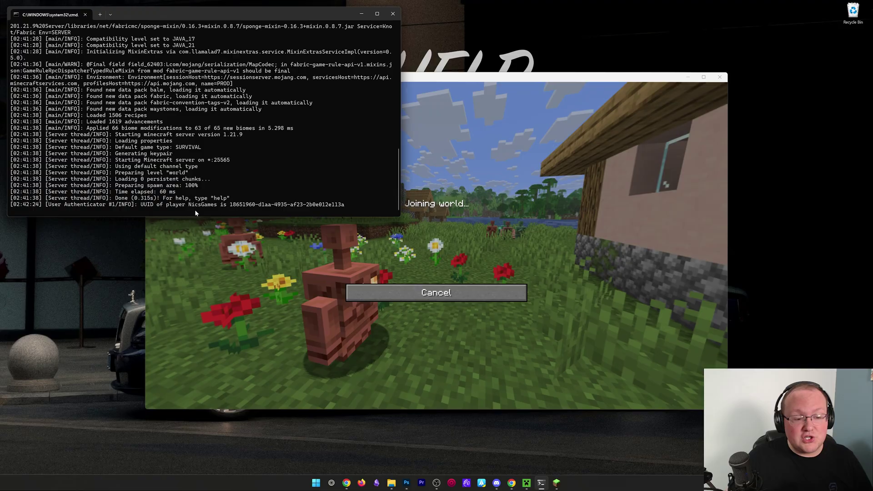
pyautogui.click(191, 227)
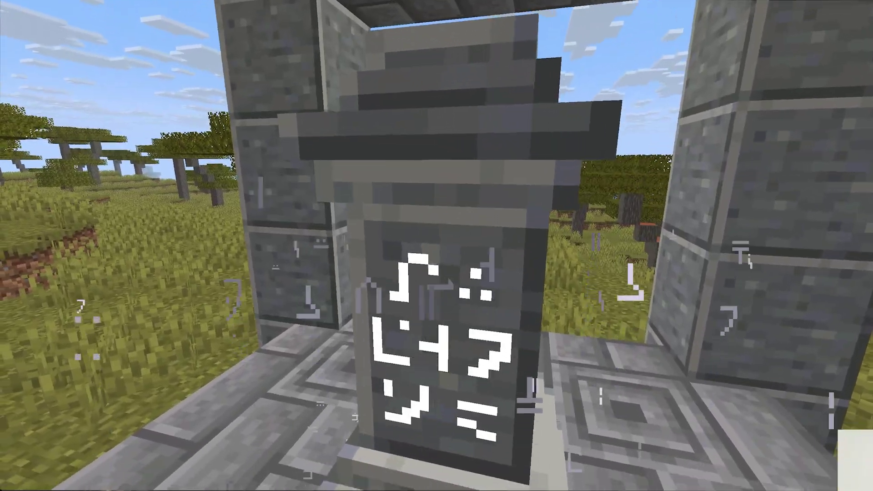
# Step: Activate the waystone to view its destination list, then close the menu
pyautogui.rightClick(436, 246)
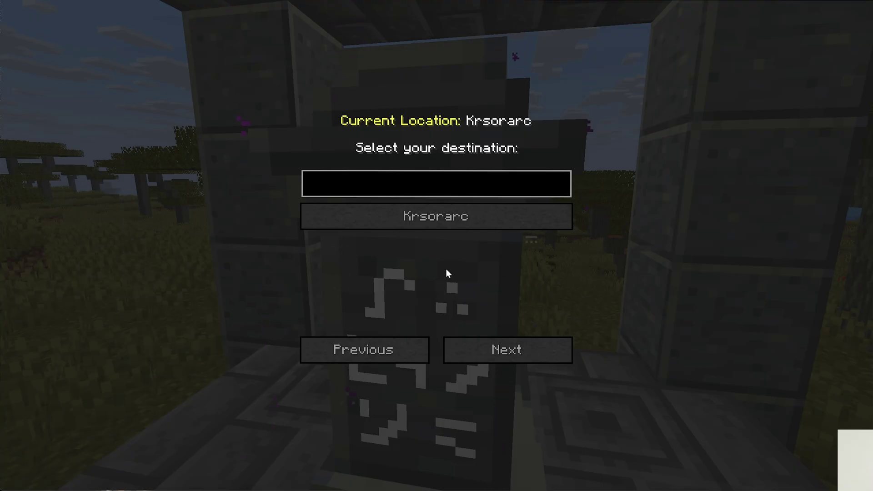
pyautogui.press('Escape')
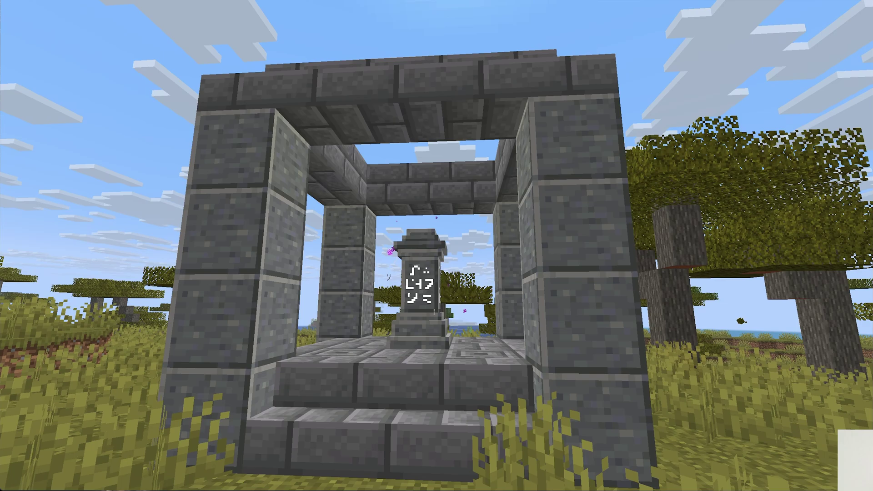
# Step: Pause Minecraft on the Game Menu
pyautogui.press('Escape')
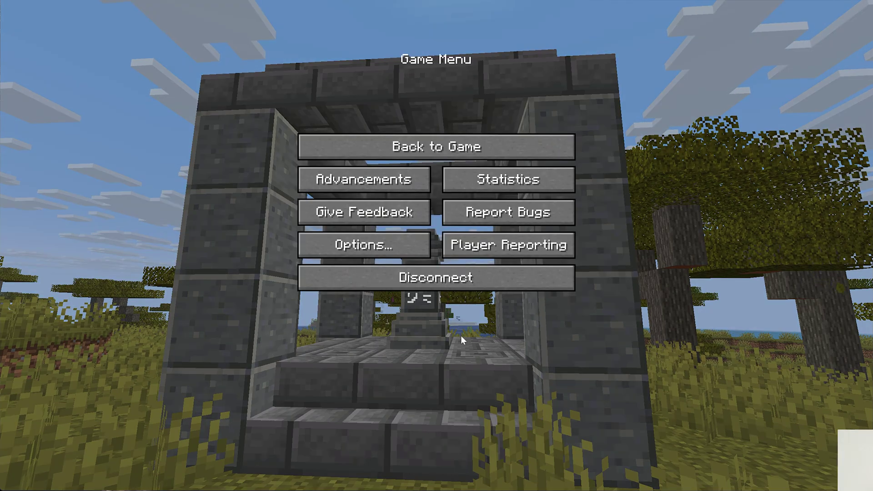